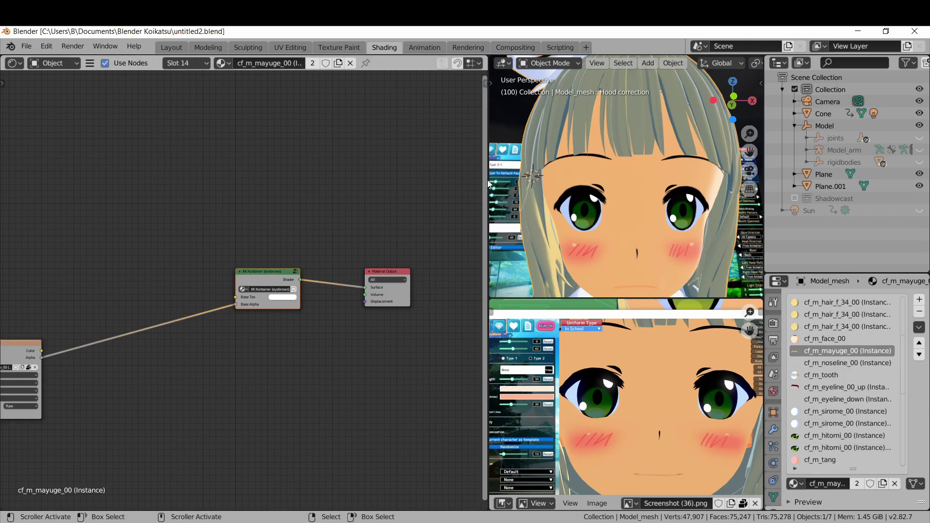
- Enlarge the 3D viewport and create an MMD edge preview for the character model
{"action": "left_click_drag", "start_coordinate": [488, 172], "coordinate": [428, 172]}
{"action": "left_click", "coordinate": [762, 85]}
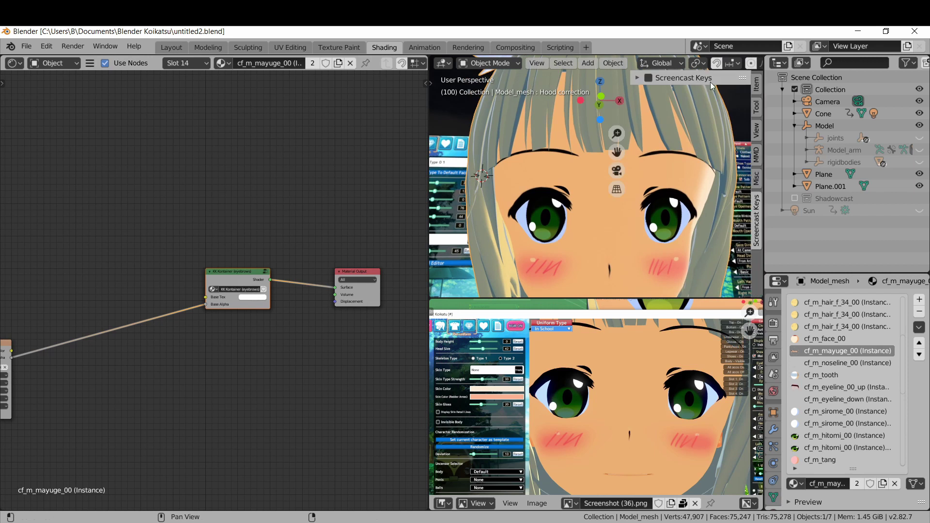
{"action": "left_click", "coordinate": [757, 156]}
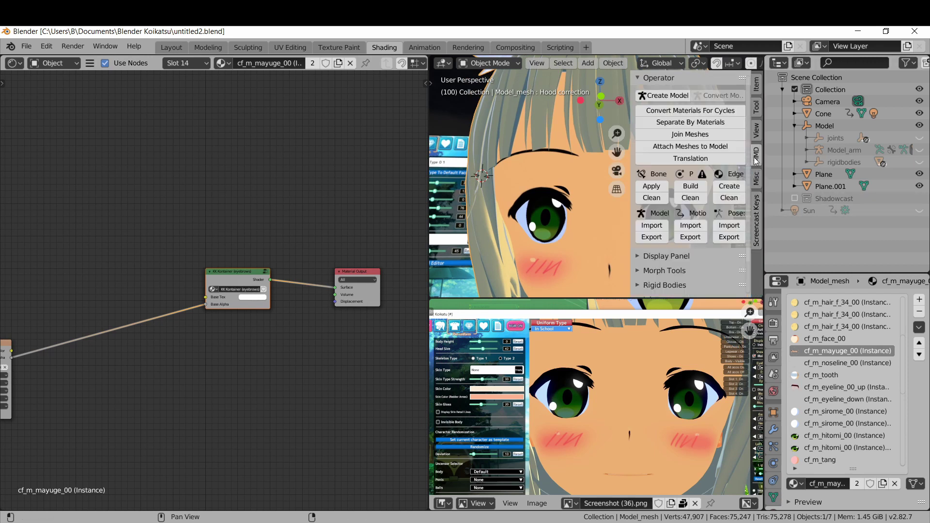
{"action": "left_click_drag", "start_coordinate": [633, 178], "coordinate": [577, 177]}
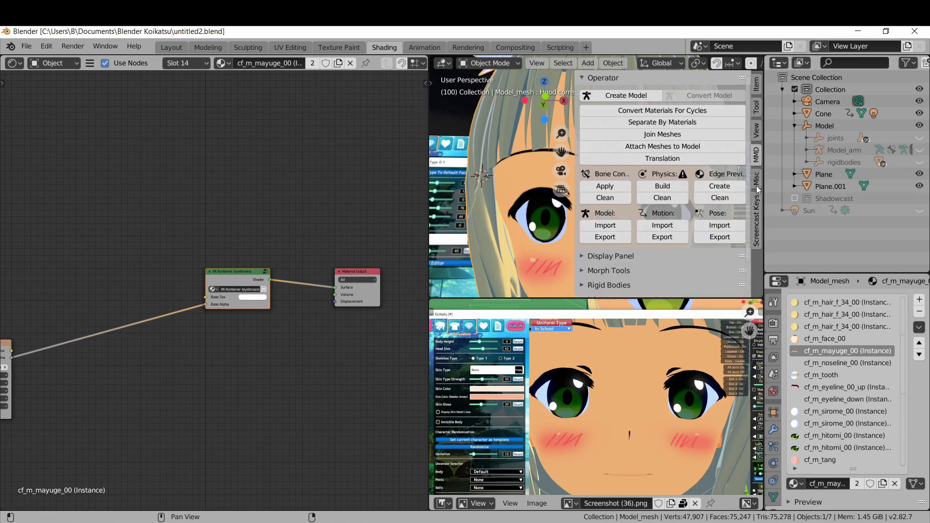
{"action": "left_click", "coordinate": [732, 184]}
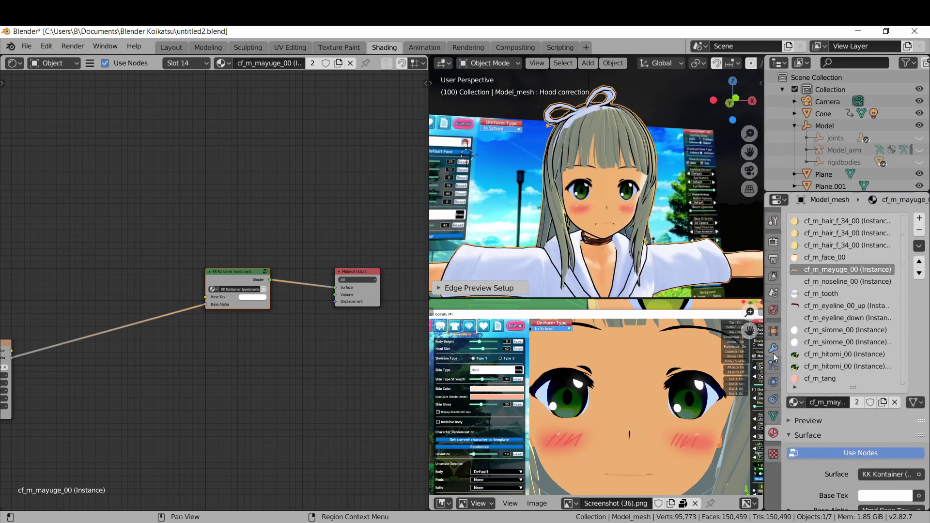
- Set the Thickness of the mesh's edge preview modifier to 0.2 m
{"action": "left_click", "coordinate": [774, 348]}
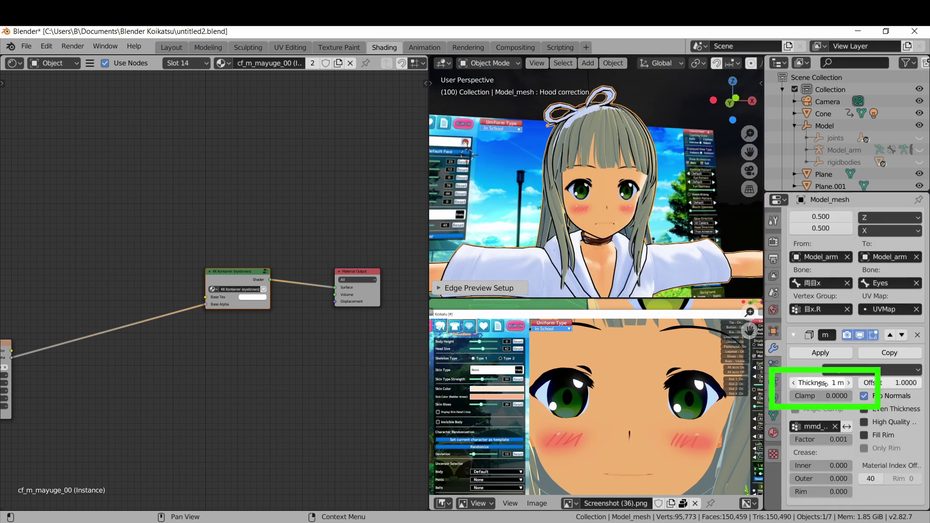
{"action": "type", "text": "0.2"}
{"action": "key", "text": "Return"}
{"action": "middle_click_drag", "start_coordinate": [629, 233], "coordinate": [615, 260]}
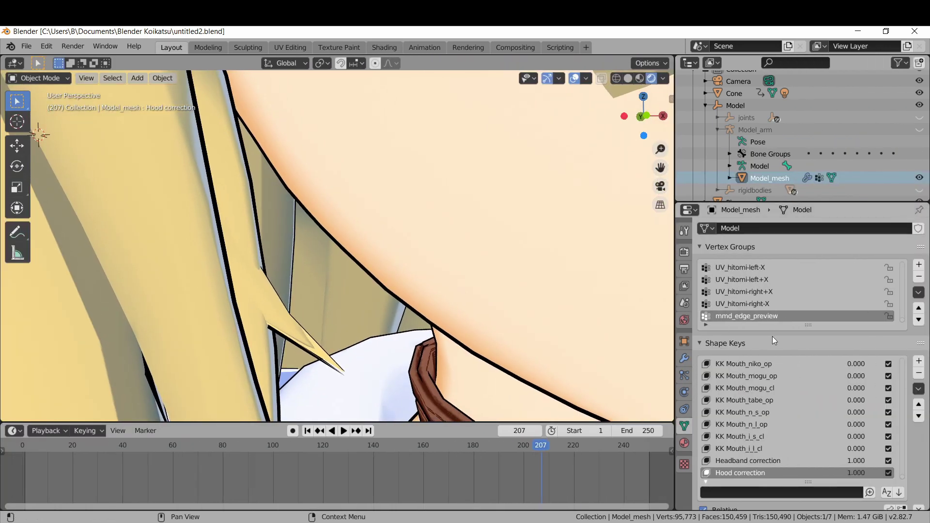
- Adjust the MMD toon edge color of the cf_m_face_00 material
{"action": "left_click", "coordinate": [773, 337]}
{"action": "left_click", "coordinate": [685, 443]}
{"action": "left_click", "coordinate": [747, 377]}
{"action": "scroll", "coordinate": [800, 355], "scroll_direction": "down", "scroll_amount": 20}
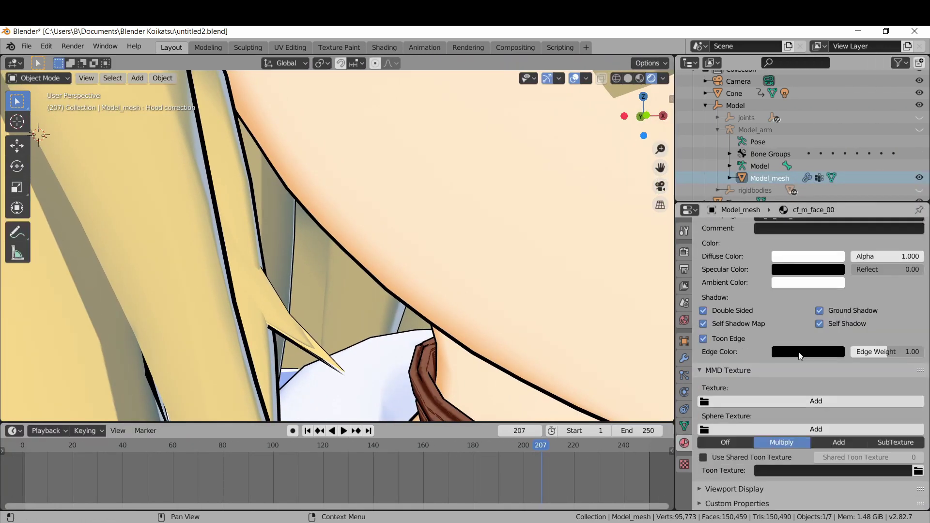
{"action": "left_click", "coordinate": [799, 353]}
{"action": "left_click_drag", "start_coordinate": [836, 247], "coordinate": [822, 201]}
{"action": "left_click_drag", "start_coordinate": [836, 194], "coordinate": [836, 231]}
{"action": "left_click", "coordinate": [832, 299]}
{"action": "left_click", "coordinate": [471, 263]}
{"action": "left_click", "coordinate": [826, 357]}
{"action": "left_click_drag", "start_coordinate": [835, 190], "coordinate": [835, 218]}
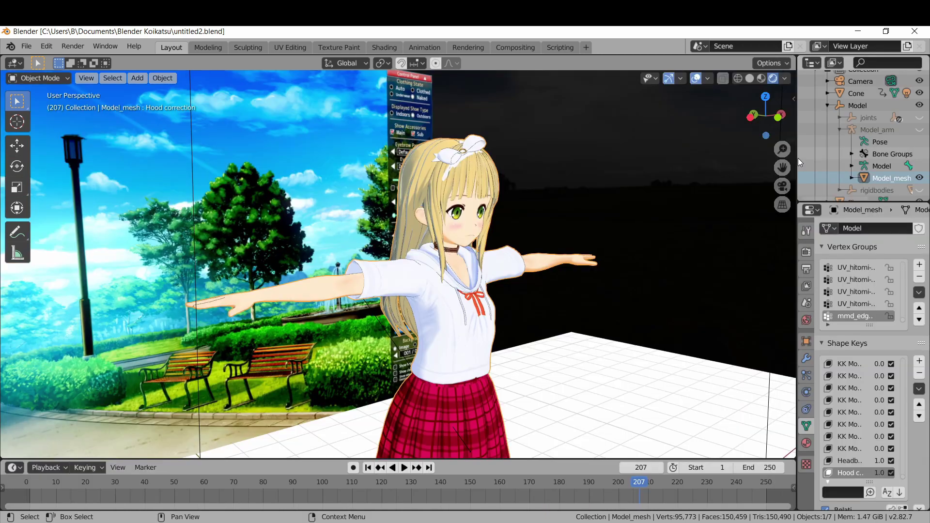
- Enlarge the outliner and reveal the rigidbodies object together with all of its children
{"action": "left_click_drag", "start_coordinate": [799, 158], "coordinate": [697, 164]}
{"action": "left_click_drag", "start_coordinate": [848, 203], "coordinate": [848, 295]}
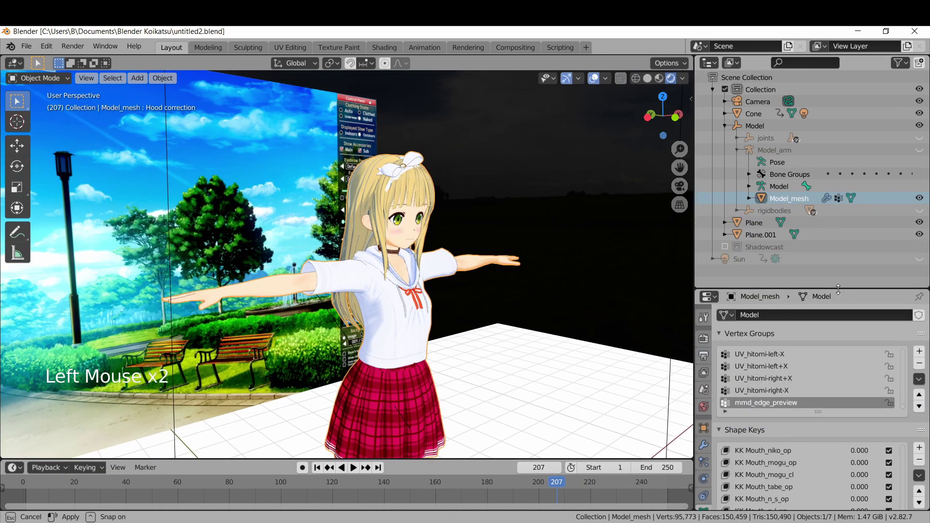
{"action": "left_click", "coordinate": [920, 211], "text": "ctrl+shift"}
{"action": "middle_click_drag", "start_coordinate": [557, 304], "coordinate": [548, 285], "text": "shift"}
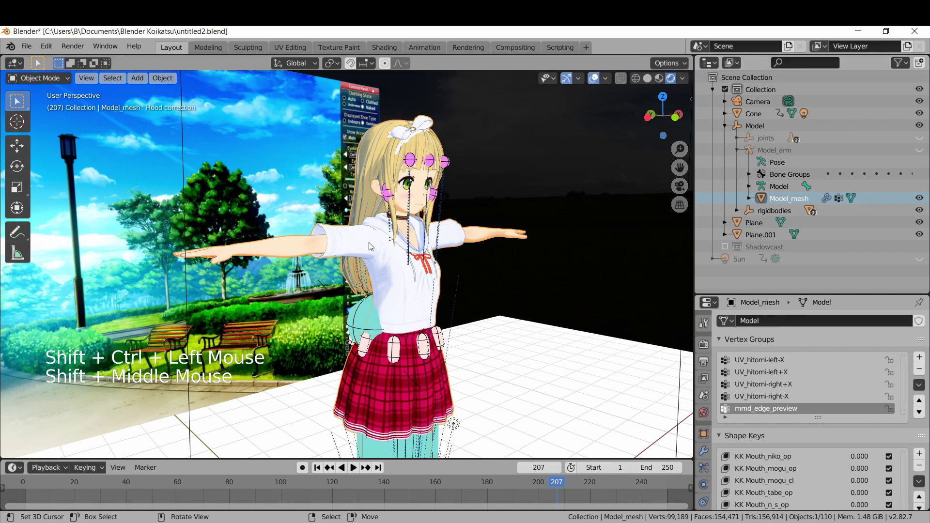
- Hide the character mesh and examine the rigid bodies around the hair and skirt
{"action": "right_click", "coordinate": [370, 246]}
{"action": "key", "text": "h"}
{"action": "middle_click_drag", "start_coordinate": [453, 423], "coordinate": [440, 320], "text": "shift"}
{"action": "middle_click_drag", "start_coordinate": [423, 278], "coordinate": [436, 252]}
{"action": "middle_click_drag", "start_coordinate": [436, 252], "coordinate": [407, 272], "text": "shift"}
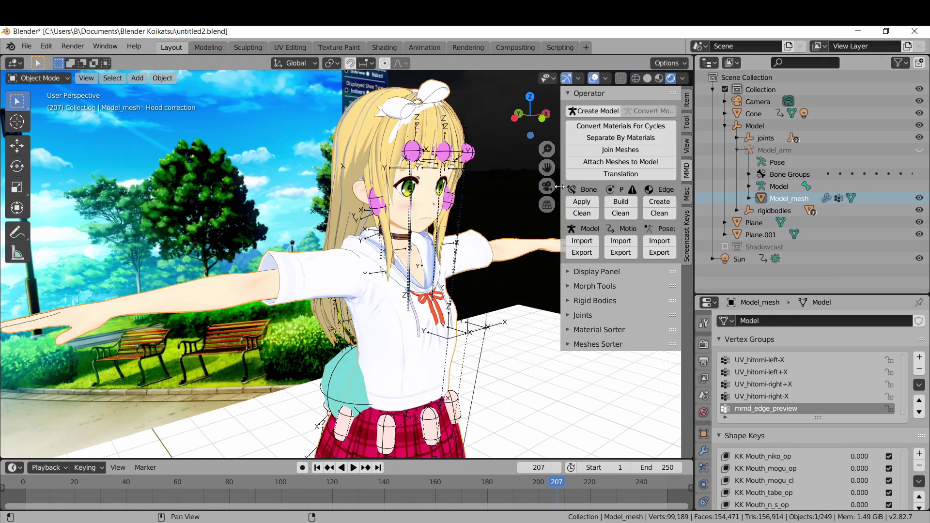
- Build, clean and rebuild the model's MMD physics, and follow the moving character during animation playback
{"action": "left_click_drag", "start_coordinate": [560, 187], "coordinate": [493, 186]}
{"action": "left_click", "coordinate": [586, 202]}
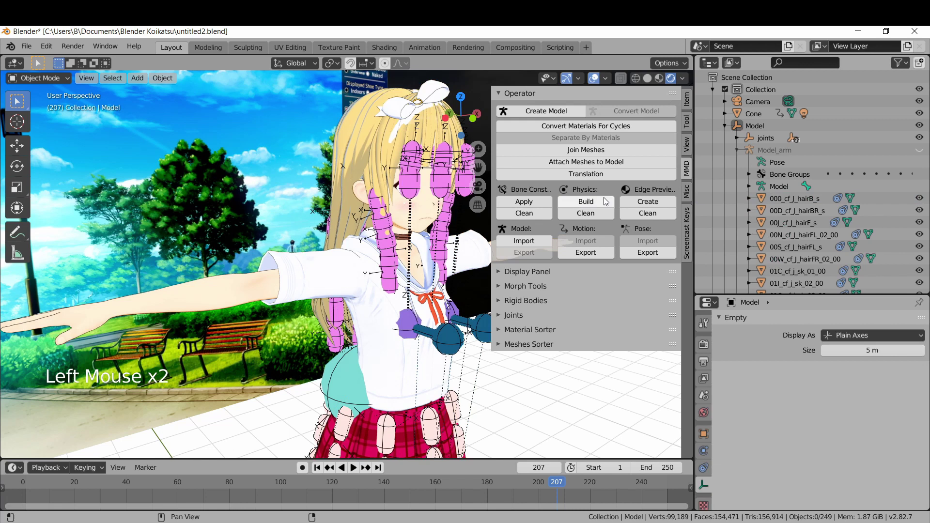
{"action": "left_click", "coordinate": [584, 213]}
{"action": "left_click", "coordinate": [586, 201]}
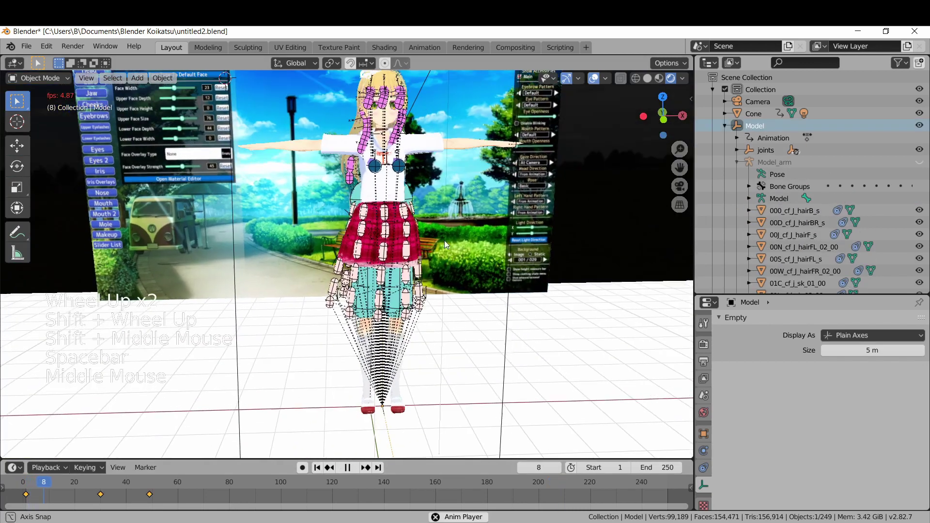
{"action": "mouse_move", "coordinate": [444, 240]}
{"action": "middle_mouse_down"}
{"action": "mouse_move", "coordinate": [415, 241]}
{"action": "mouse_move", "coordinate": [455, 234]}
{"action": "middle_mouse_up"}
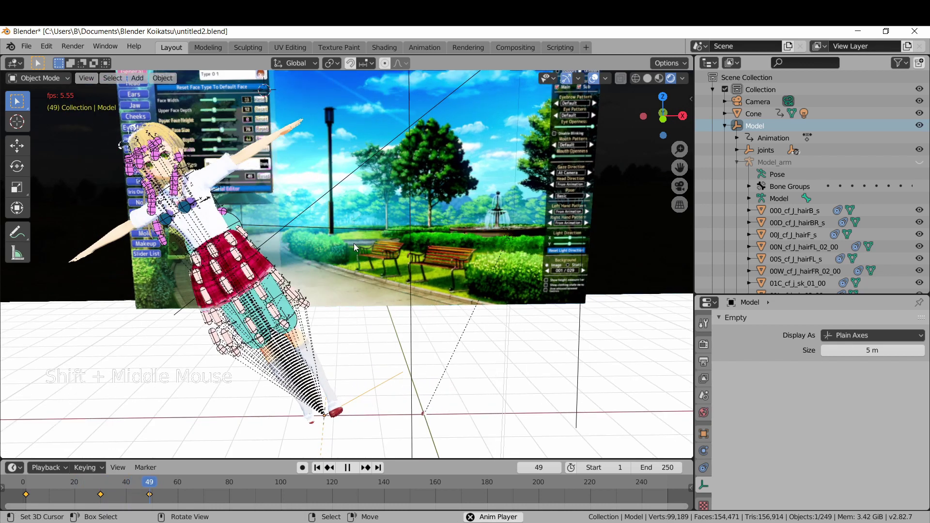
{"action": "middle_click_drag", "start_coordinate": [316, 252], "coordinate": [400, 251], "text": "shift"}
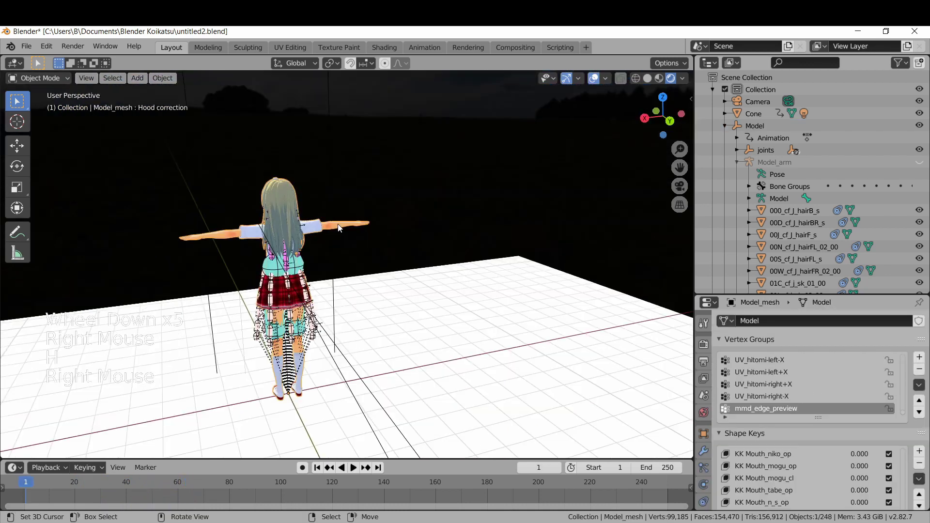
- Hide the character mesh and the floor plane, and play the animation to watch the rigid bodies simulate
{"action": "key", "text": "h"}
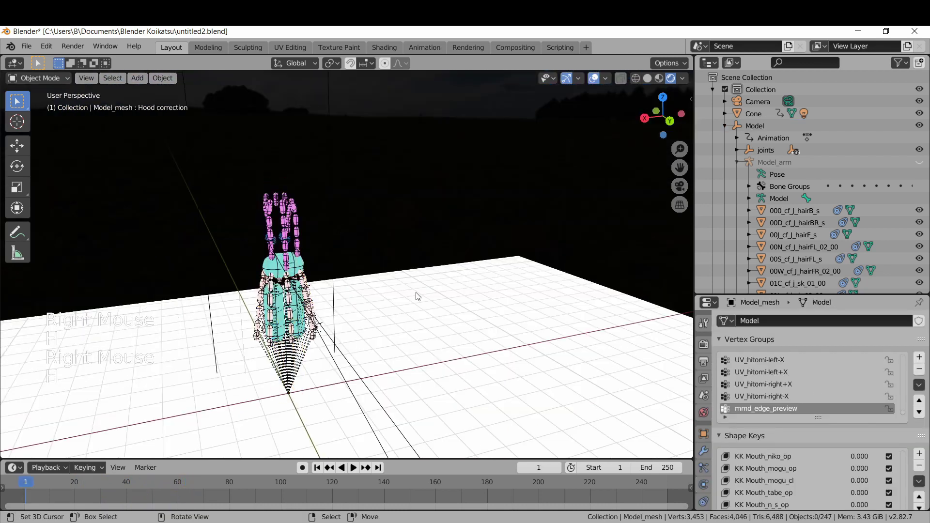
{"action": "middle_click_drag", "start_coordinate": [417, 290], "coordinate": [388, 271]}
{"action": "middle_click_drag", "start_coordinate": [388, 271], "coordinate": [415, 274], "text": "shift"}
{"action": "scroll", "coordinate": [380, 271], "scroll_direction": "up", "scroll_amount": 2}
{"action": "key", "text": "space"}
{"action": "scroll", "coordinate": [442, 271], "scroll_direction": "down", "scroll_amount": 1}
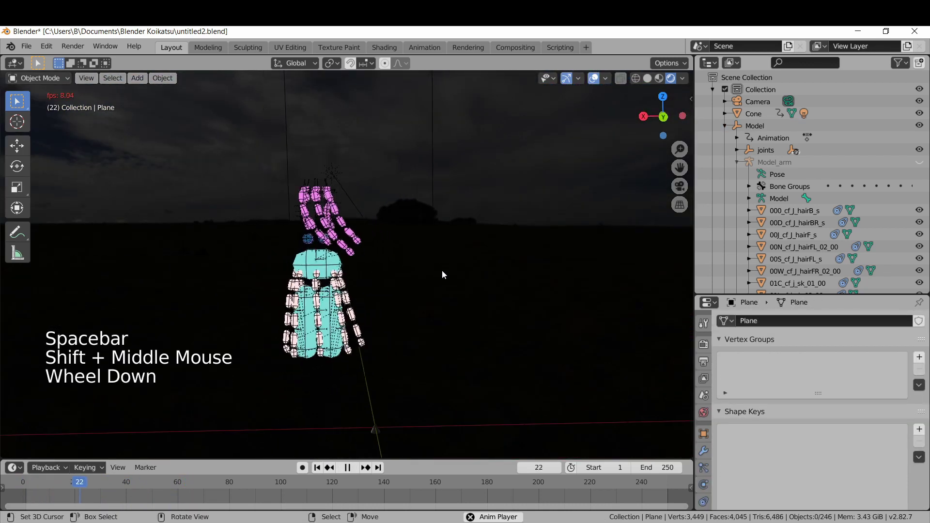
{"action": "middle_click_drag", "start_coordinate": [522, 287], "coordinate": [484, 286], "text": "shift"}
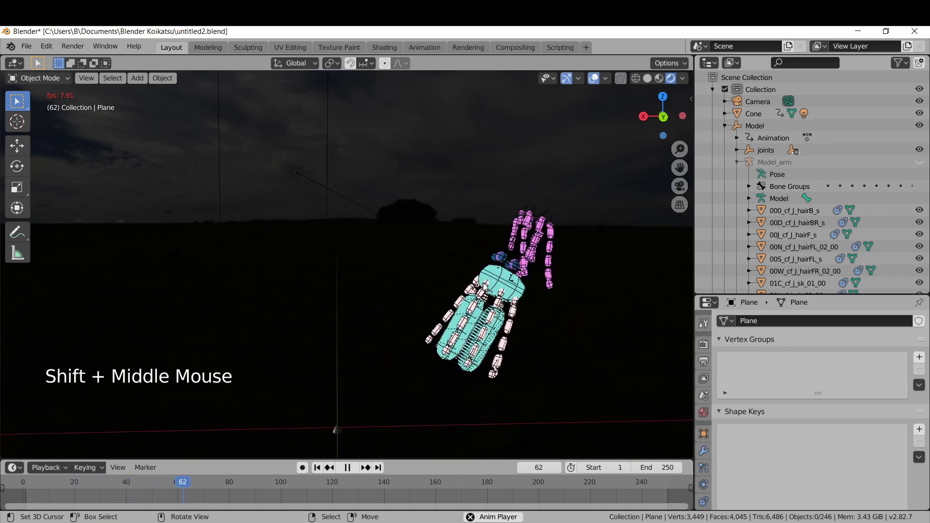
{"action": "key", "text": "space"}
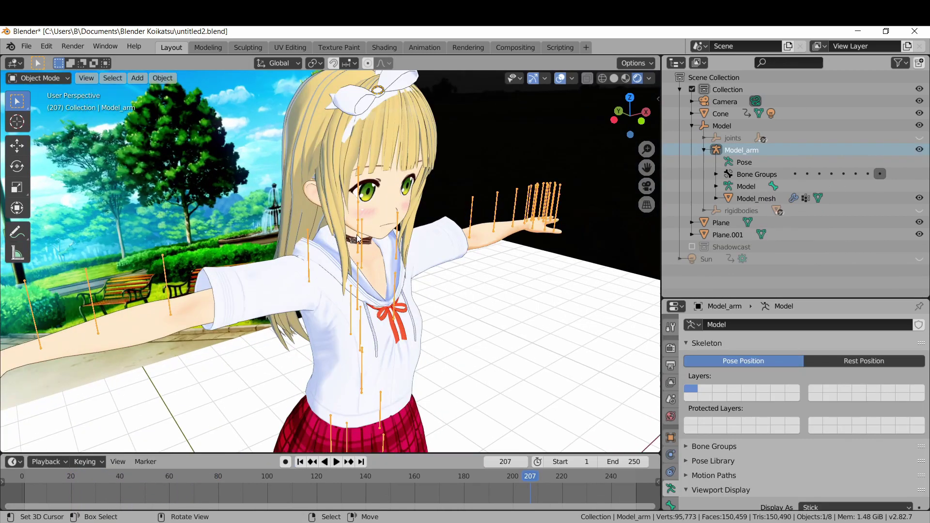
- Put Model_arm in Pose Mode and show the viewport-disable restriction toggle column in the outliner
{"action": "scroll", "coordinate": [461, 196], "scroll_direction": "up", "scroll_amount": 3}
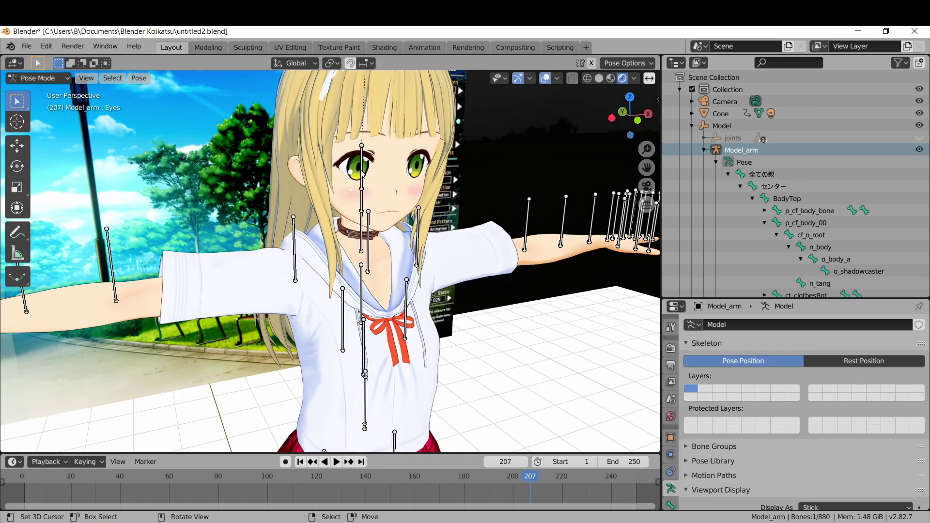
{"action": "middle_click_drag", "start_coordinate": [461, 196], "coordinate": [432, 245]}
{"action": "left_click", "coordinate": [898, 68]}
{"action": "left_click", "coordinate": [839, 99]}
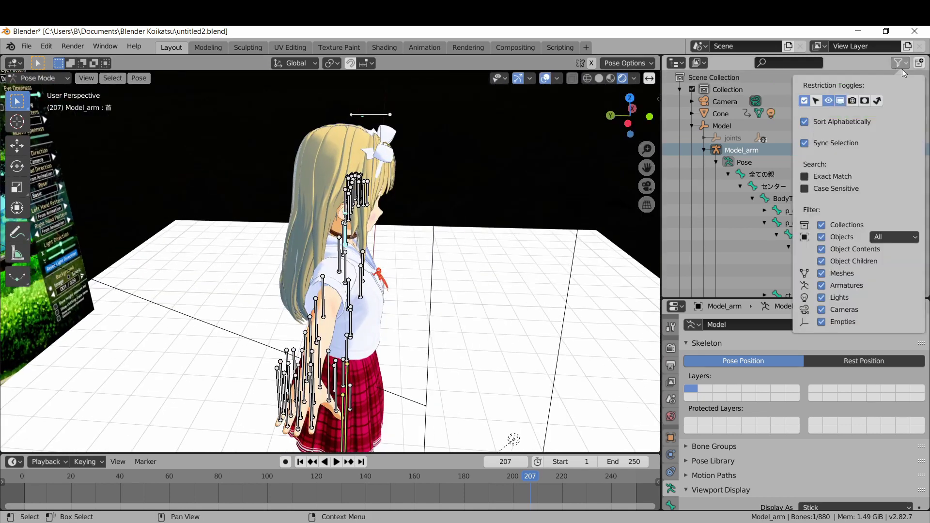
- Enter Edit Mode on the armature and select the back hair bone cf_J_hairB_01 to identify its name
{"action": "scroll", "coordinate": [840, 196], "scroll_direction": "down", "scroll_amount": 5}
{"action": "scroll", "coordinate": [886, 205], "scroll_direction": "up", "scroll_amount": 2}
{"action": "key", "text": "Tab"}
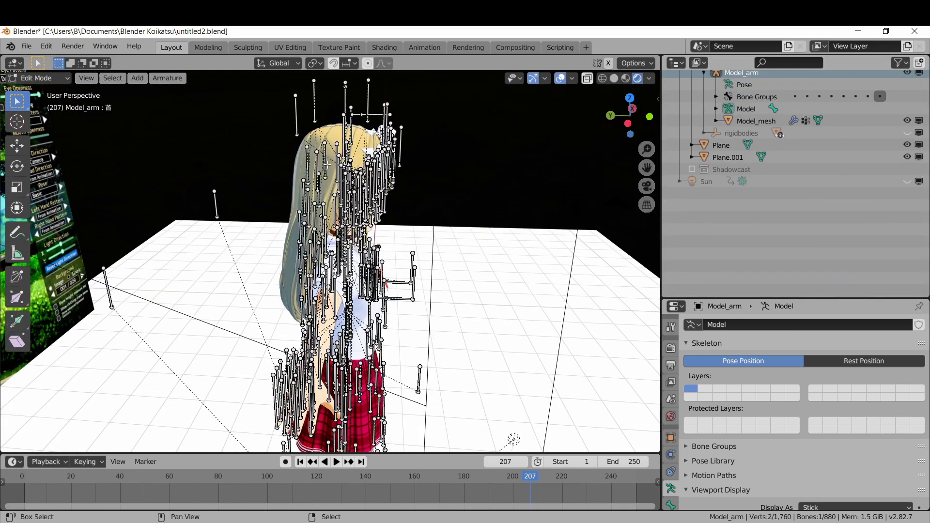
{"action": "mouse_move", "coordinate": [335, 202]}
{"action": "middle_mouse_down"}
{"action": "mouse_move", "coordinate": [376, 233]}
{"action": "mouse_move", "coordinate": [345, 235]}
{"action": "mouse_move", "coordinate": [330, 213]}
{"action": "middle_mouse_up"}
{"action": "scroll", "coordinate": [345, 235], "scroll_direction": "up", "scroll_amount": 2}
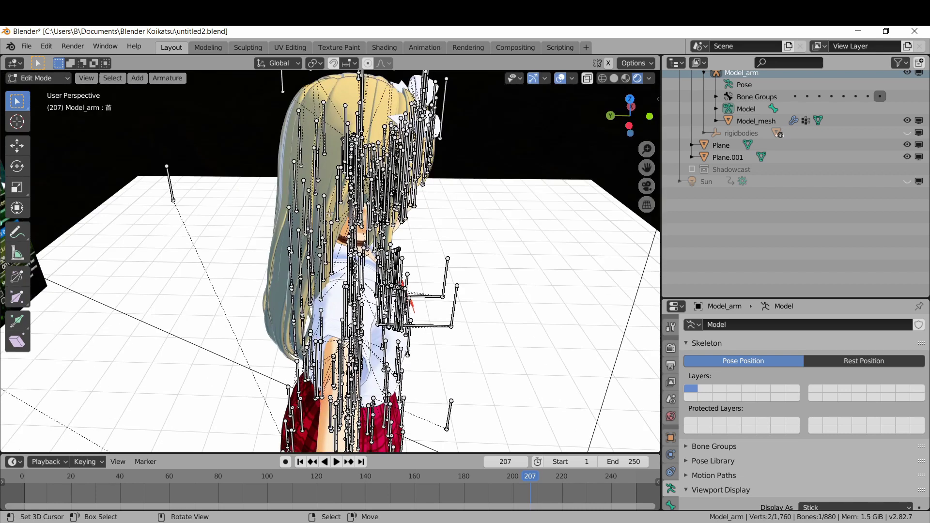
{"action": "left_click", "coordinate": [293, 170]}
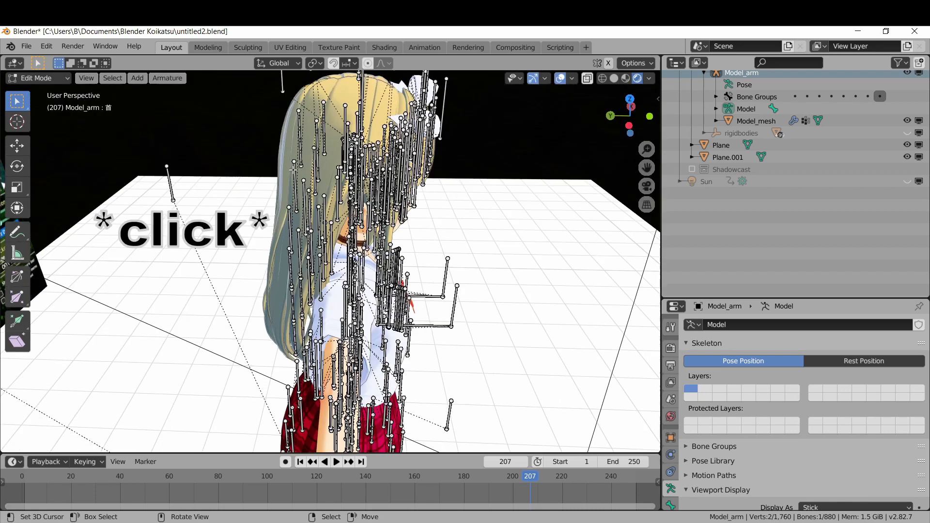
{"action": "right_click", "coordinate": [294, 170]}
{"action": "mouse_move", "coordinate": [327, 141]}
{"action": "middle_mouse_down"}
{"action": "mouse_move", "coordinate": [317, 181]}
{"action": "mouse_move", "coordinate": [340, 173]}
{"action": "mouse_move", "coordinate": [338, 142]}
{"action": "middle_mouse_up"}
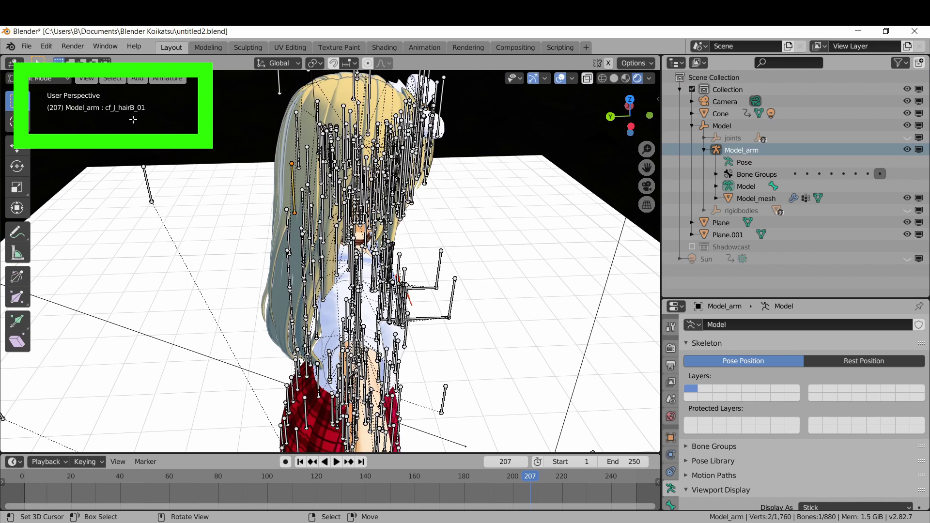
- Return to Pose Mode, filter the outliner for "hairB" and enable the back hair bones in the viewport
{"action": "key", "text": "ctrl+Tab"}
{"action": "left_click", "coordinate": [789, 63]}
{"action": "type", "text": "hairB"}
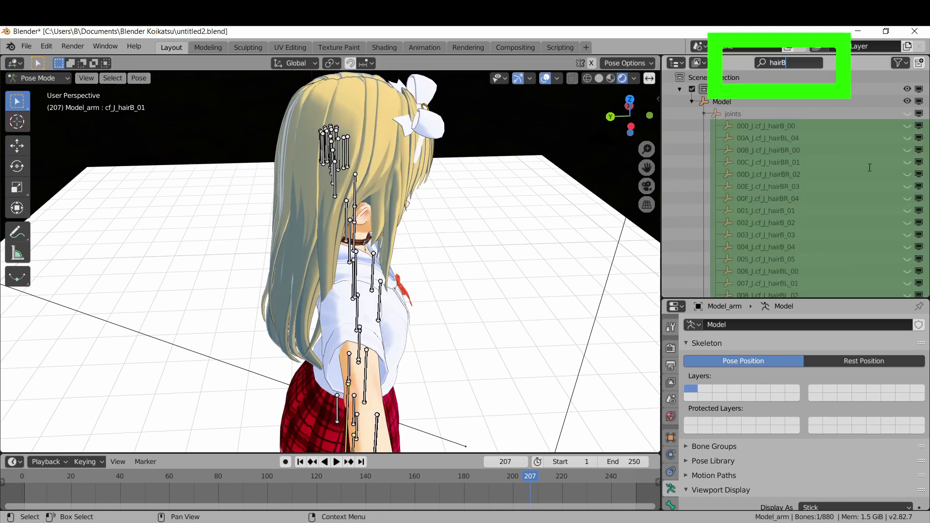
{"action": "scroll", "coordinate": [804, 148], "scroll_direction": "down", "scroll_amount": 12}
{"action": "left_click_drag", "start_coordinate": [661, 181], "coordinate": [400, 189]}
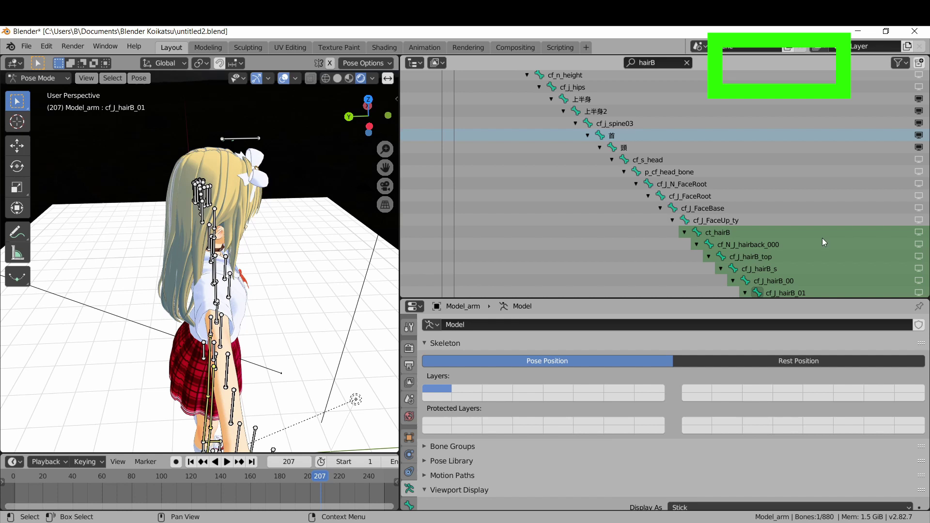
{"action": "scroll", "coordinate": [822, 238], "scroll_direction": "down", "scroll_amount": 3}
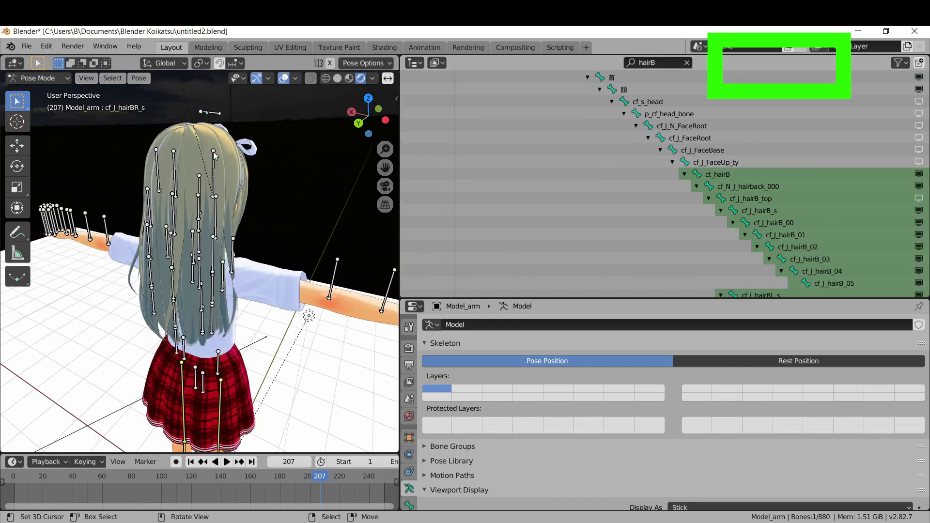
- Try free rotations of the back hair bones, starting with cf_J_hairBR_s
{"action": "middle_click_drag", "start_coordinate": [213, 153], "coordinate": [266, 162]}
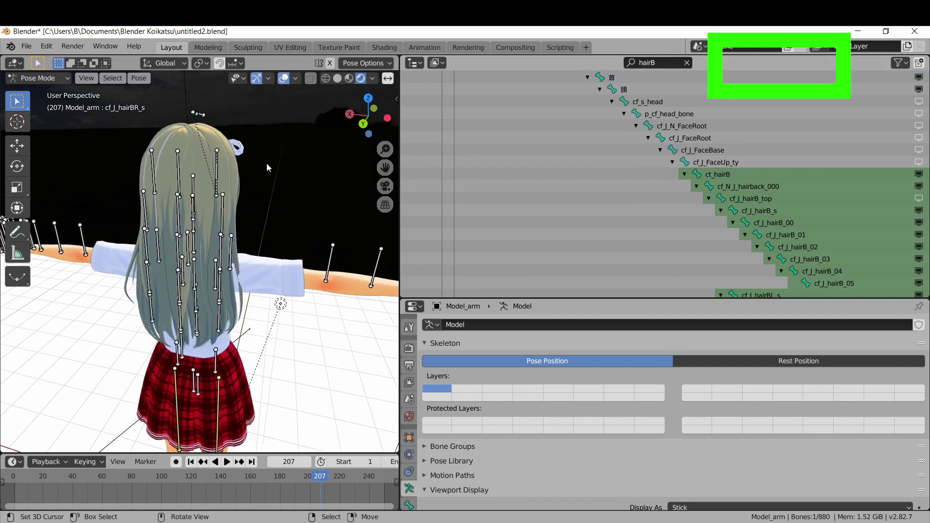
{"action": "key", "text": "r"}
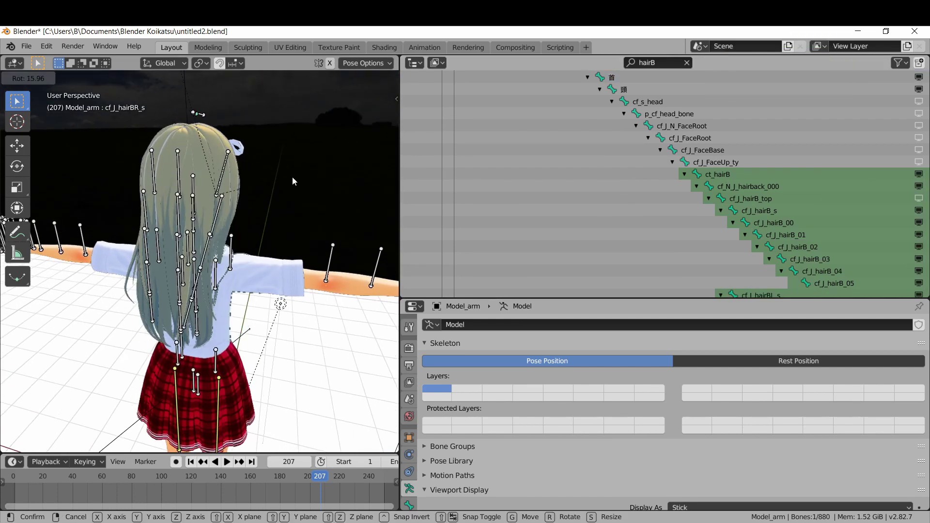
{"action": "left_click", "coordinate": [233, 258]}
{"action": "middle_click_drag", "start_coordinate": [233, 258], "coordinate": [300, 257]}
{"action": "right_click", "coordinate": [221, 232]}
{"action": "key", "text": "r"}
{"action": "key", "text": "r"}
{"action": "middle_click_drag", "start_coordinate": [213, 223], "coordinate": [203, 191]}
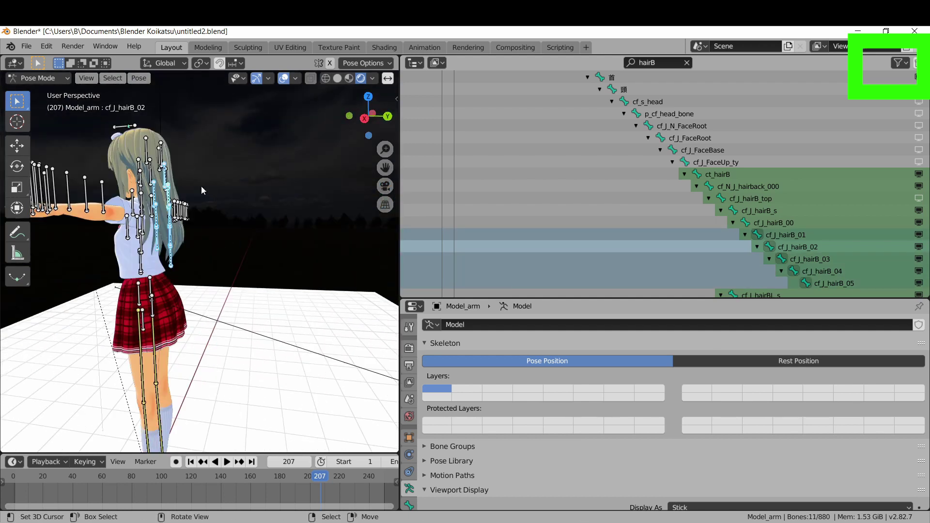
- Set the transform orientation to Local and rotate the selected back hair bones about 29 degrees around local X
{"action": "left_click_drag", "start_coordinate": [400, 93], "coordinate": [551, 92]}
{"action": "left_click", "coordinate": [447, 78]}
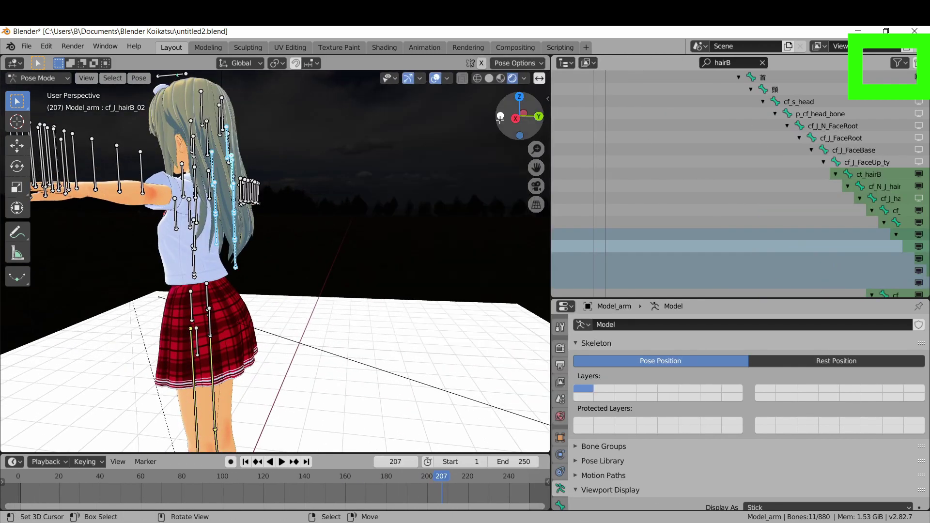
{"action": "left_click", "coordinate": [252, 67]}
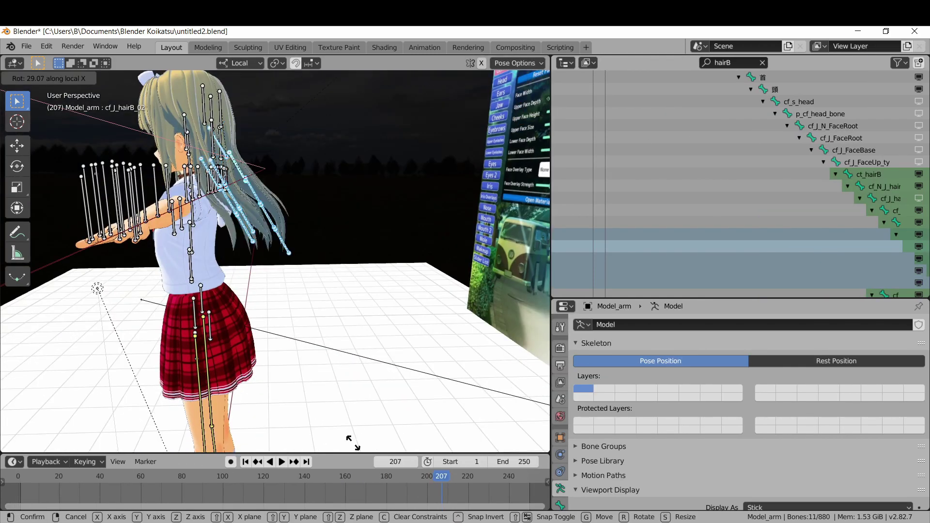
{"action": "left_click", "coordinate": [353, 443]}
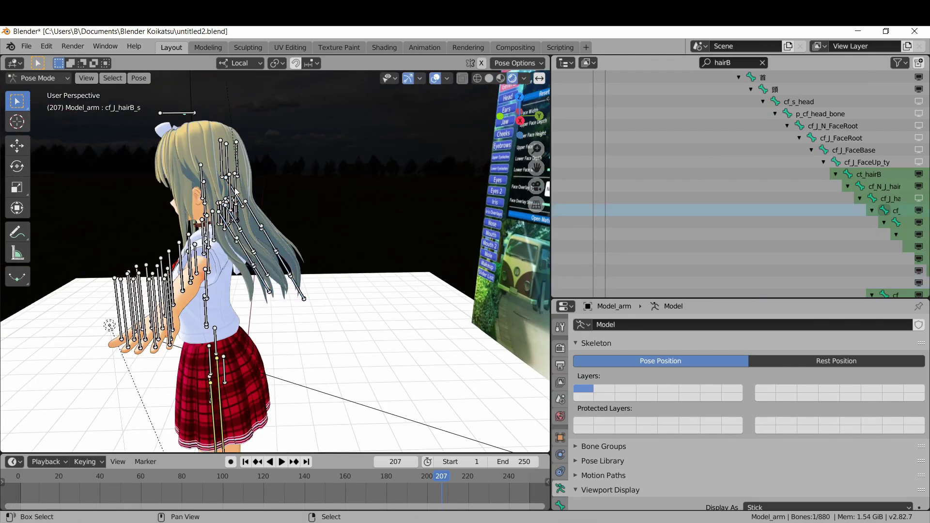
- Rotate further sets of lower back hair bones around local X so the long hair flows outward
{"action": "key", "text": "r"}
{"action": "key", "text": "x"}
{"action": "left_click", "coordinate": [310, 252]}
{"action": "middle_click_drag", "start_coordinate": [310, 252], "coordinate": [310, 184]}
{"action": "key", "text": "r"}
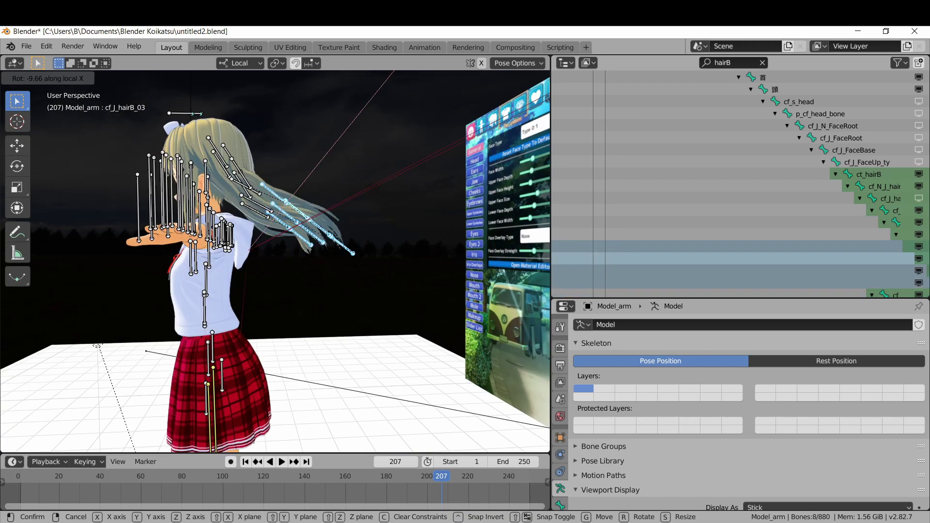
{"action": "left_click", "coordinate": [330, 233]}
{"action": "key", "text": "c"}
{"action": "left_click_drag", "start_coordinate": [303, 238], "coordinate": [335, 263]}
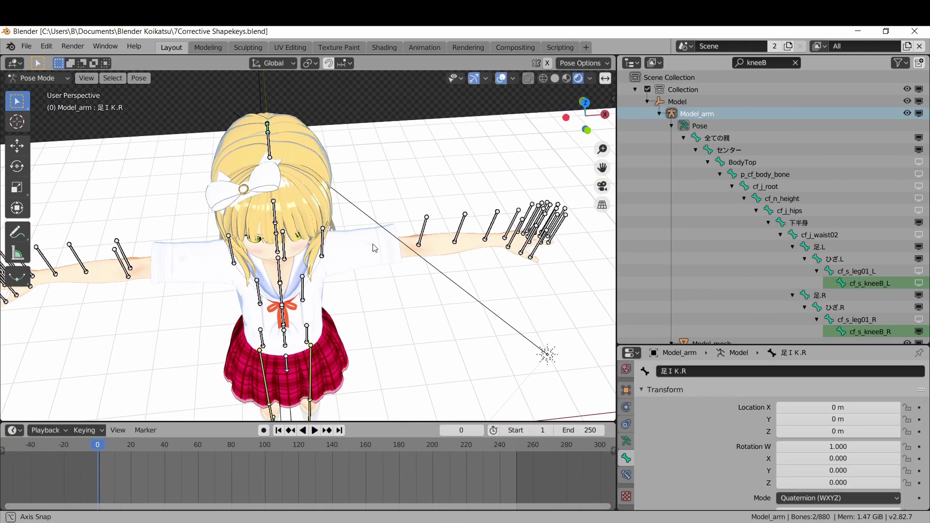
- Bend both forearms forward by rotating the elbow bones ひじ.L and ひじ.R about 90 degrees each around global Z
{"action": "middle_click_drag", "start_coordinate": [378, 245], "coordinate": [404, 249]}
{"action": "left_click", "coordinate": [414, 228]}
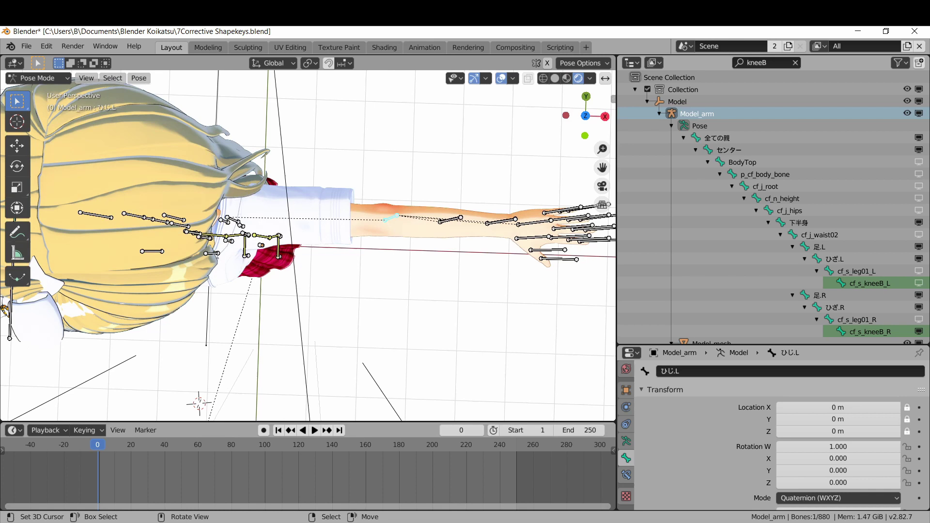
{"action": "key", "text": "r"}
{"action": "key", "text": "z"}
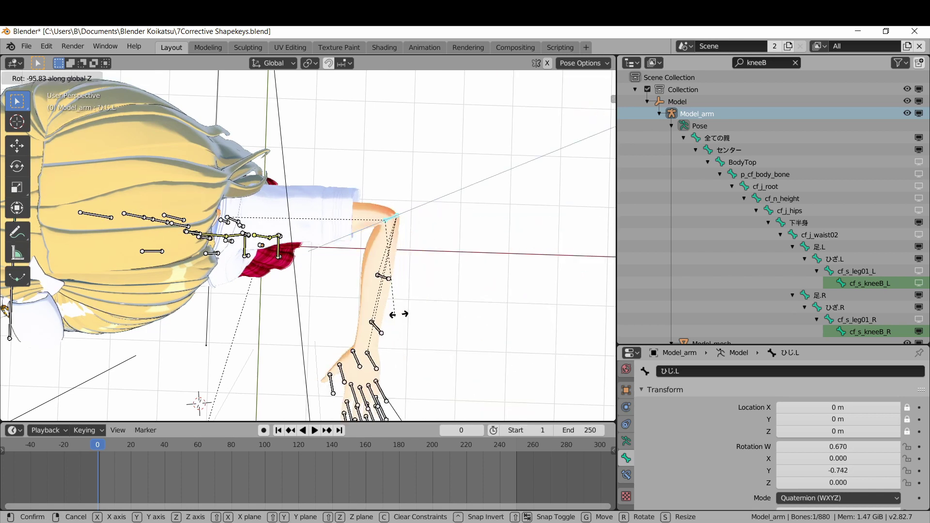
{"action": "left_click", "coordinate": [402, 315]}
{"action": "middle_click_drag", "start_coordinate": [303, 278], "coordinate": [272, 276], "text": "shift"}
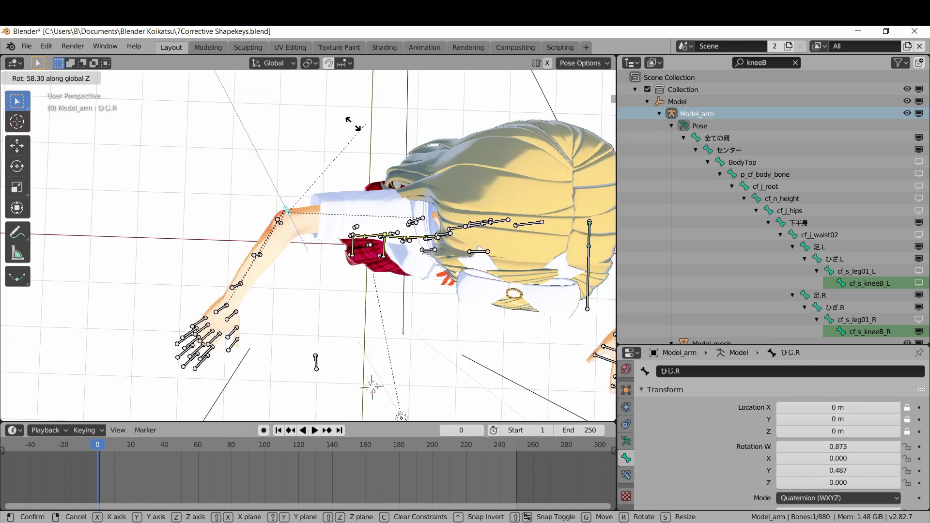
{"action": "left_click", "coordinate": [301, 139]}
- Filter the outliner for "forearm" and enable the forearm bone cf_s_forearm01_L in the viewport
{"action": "left_click", "coordinate": [769, 67]}
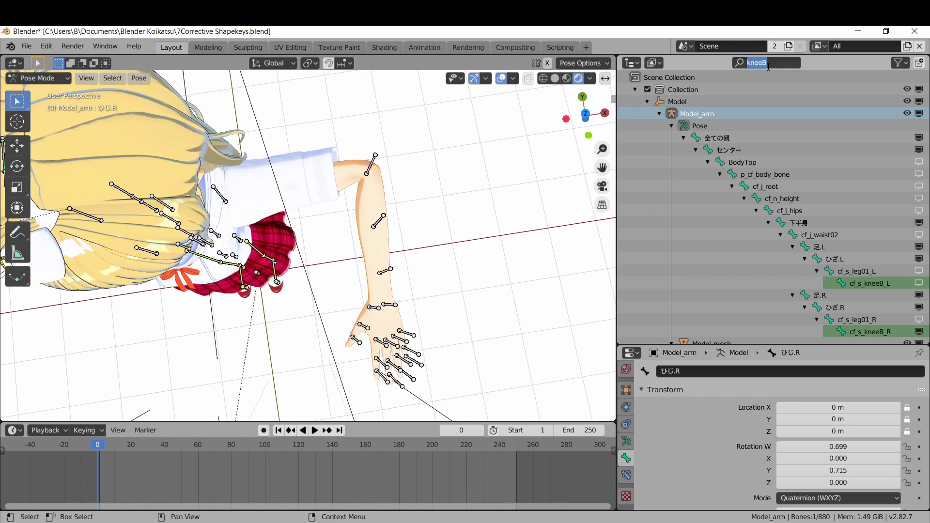
{"action": "type", "text": "f"}
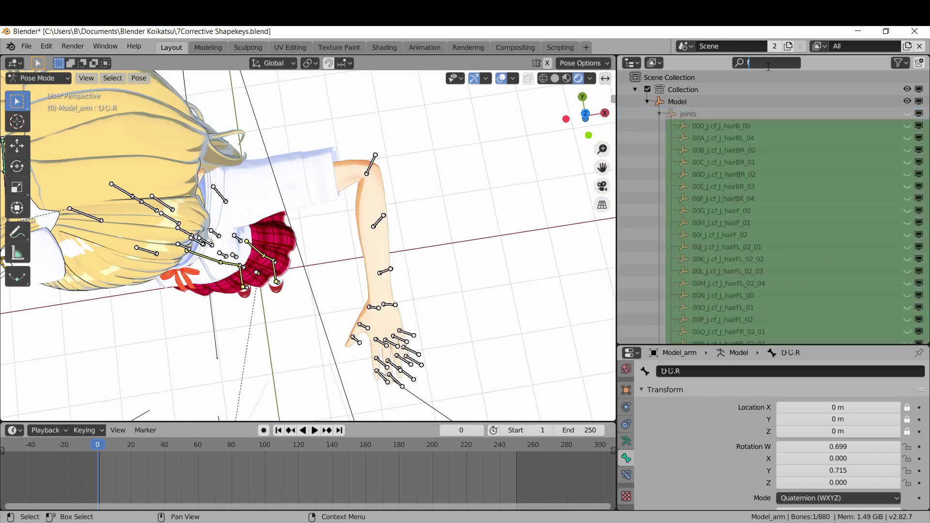
{"action": "type", "text": "ore"}
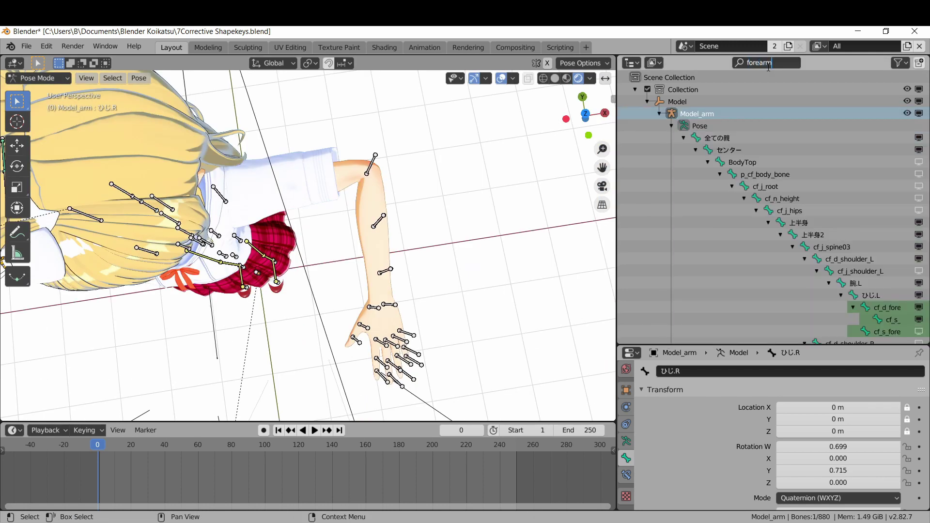
{"action": "type", "text": "arm"}
{"action": "key", "text": "Return"}
- Widen the outliner, filter it for "elboback", and enable and select the bone cf_s_elboback_L
{"action": "left_click_drag", "start_coordinate": [618, 269], "coordinate": [545, 272]}
{"action": "key", "text": "ctrl+f"}
{"action": "type", "text": "elboback"}
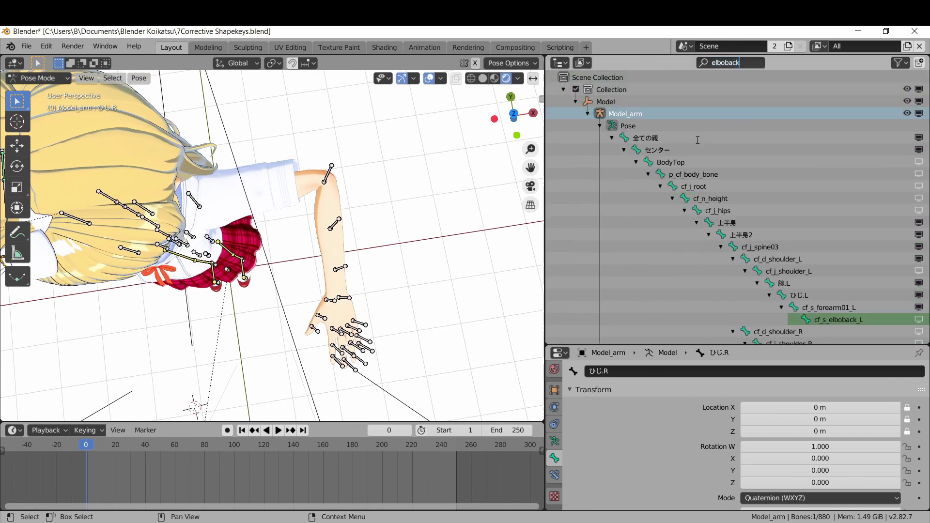
{"action": "key", "text": "Return"}
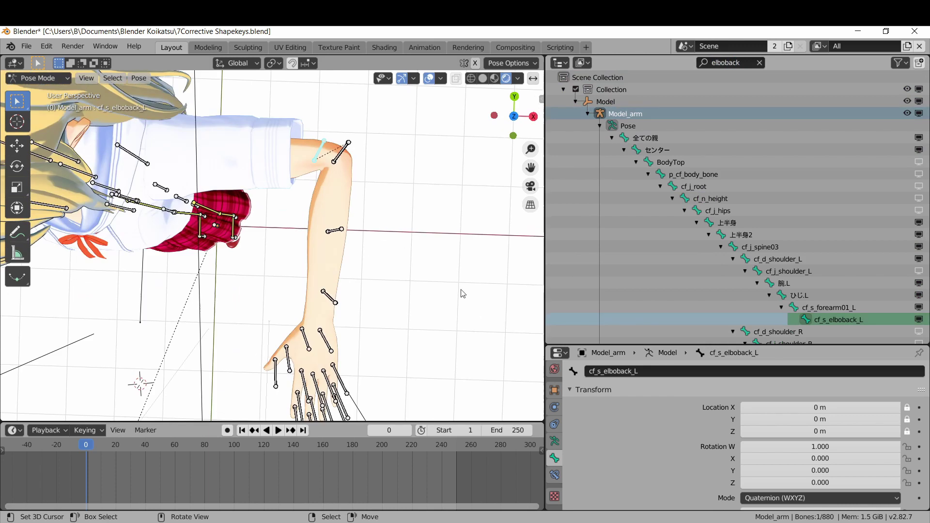
- Unlock the X and Z location of the cf_s_elboback_L bone
{"action": "middle_click_drag", "start_coordinate": [365, 191], "coordinate": [366, 192]}
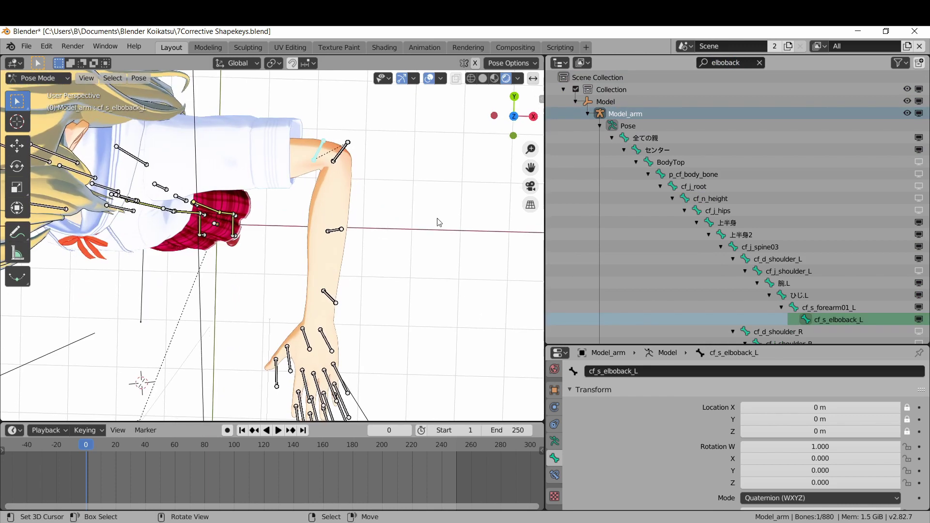
{"action": "left_click", "coordinate": [908, 408]}
{"action": "left_click", "coordinate": [907, 432]}
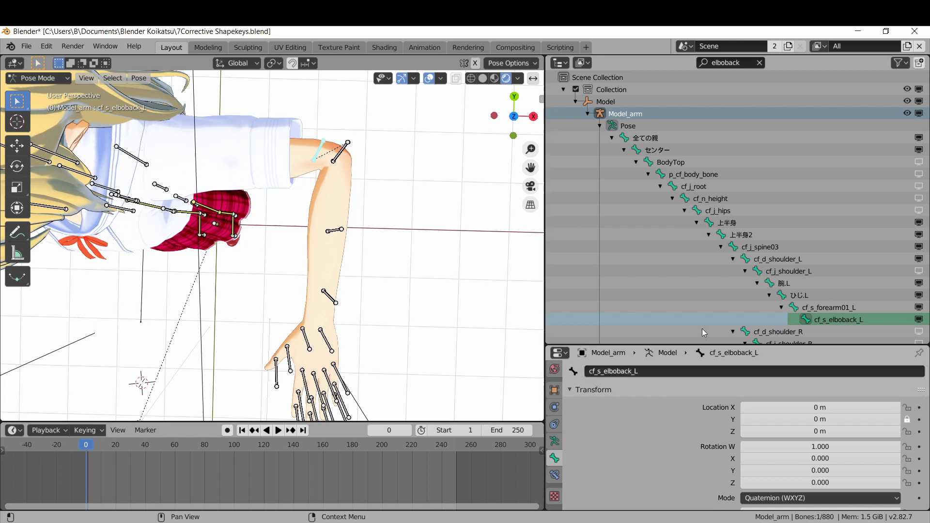
- Try moving cf_s_elboback_L along the global X and Y axes to find a better shape for the bent left elbow
{"action": "key", "text": "g"}
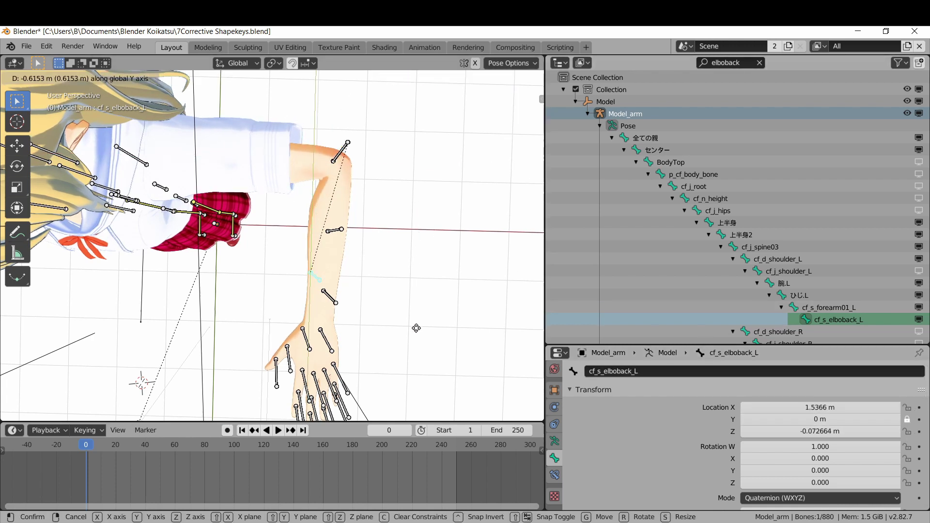
{"action": "left_click", "coordinate": [434, 298]}
{"action": "key", "text": "x"}
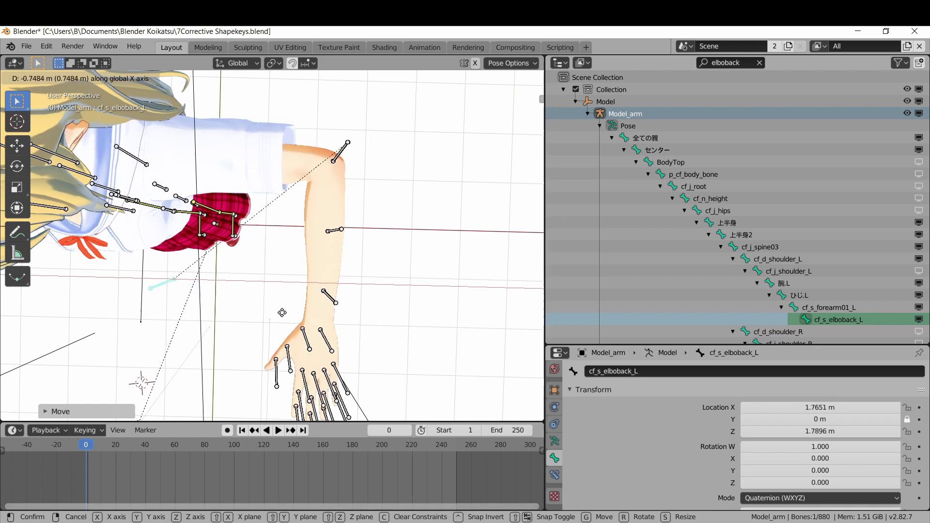
{"action": "left_click", "coordinate": [282, 315]}
{"action": "key", "text": "g"}
{"action": "key", "text": "y"}
{"action": "middle_click_drag", "start_coordinate": [378, 233], "coordinate": [504, 334]}
{"action": "left_click", "coordinate": [393, 249]}
{"action": "key", "text": "g"}
{"action": "key", "text": "y"}
{"action": "left_click", "coordinate": [391, 260]}
- Set the location of cf_s_elboback_L to X 1.5 m and Z 2 m
{"action": "left_click", "coordinate": [829, 407]}
{"action": "type", "text": "1.5"}
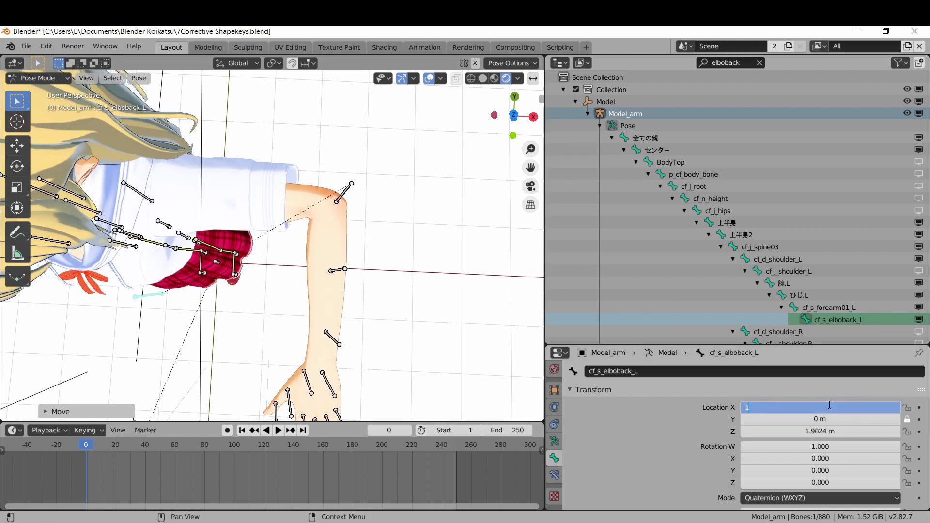
{"action": "key", "text": "Return"}
{"action": "left_click", "coordinate": [834, 432]}
{"action": "key", "text": "Return"}
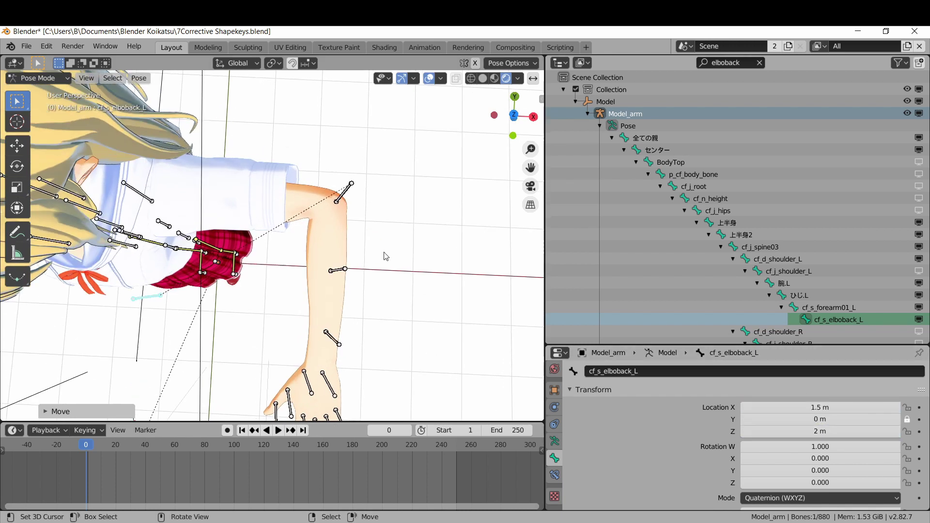
{"action": "mouse_move", "coordinate": [384, 256]}
{"action": "middle_mouse_down"}
{"action": "mouse_move", "coordinate": [354, 261]}
{"action": "mouse_move", "coordinate": [373, 254]}
{"action": "middle_mouse_up"}
- Add a driver to the X location of cf_s_elboback_L and show its settings in a Drivers editor replacing the outliner
{"action": "right_click", "coordinate": [805, 407]}
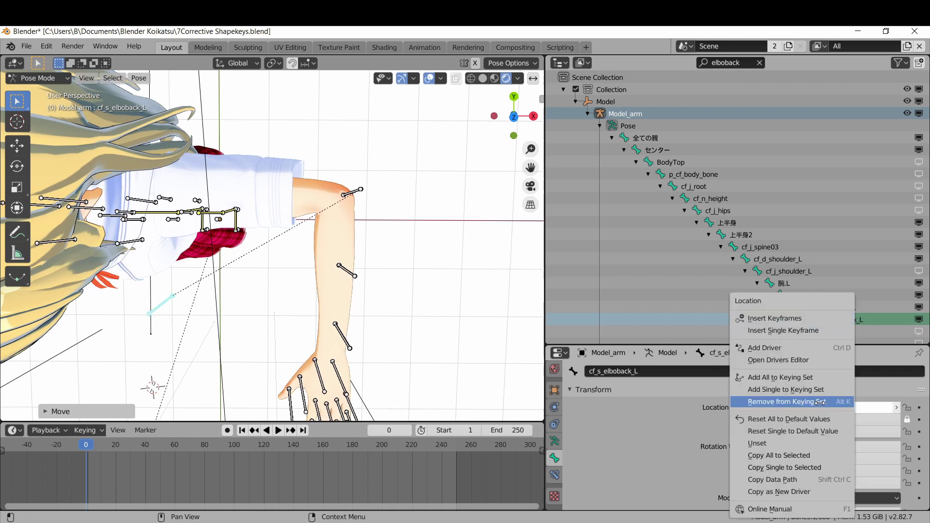
{"action": "left_click", "coordinate": [817, 346]}
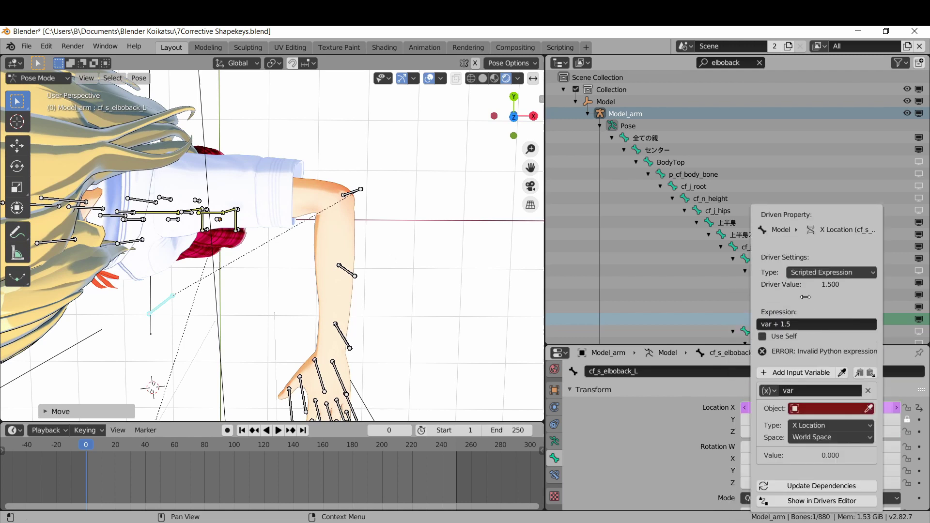
{"action": "left_click", "coordinate": [558, 64]}
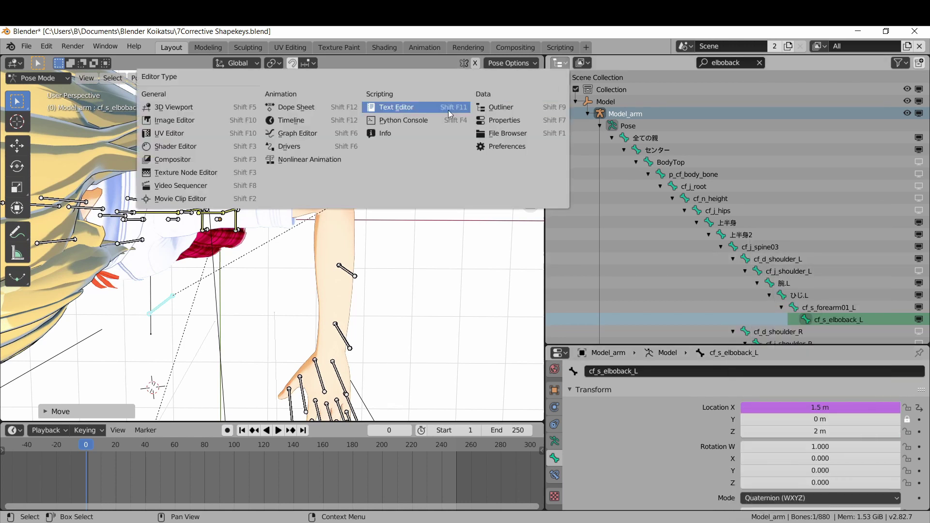
{"action": "left_click", "coordinate": [318, 147]}
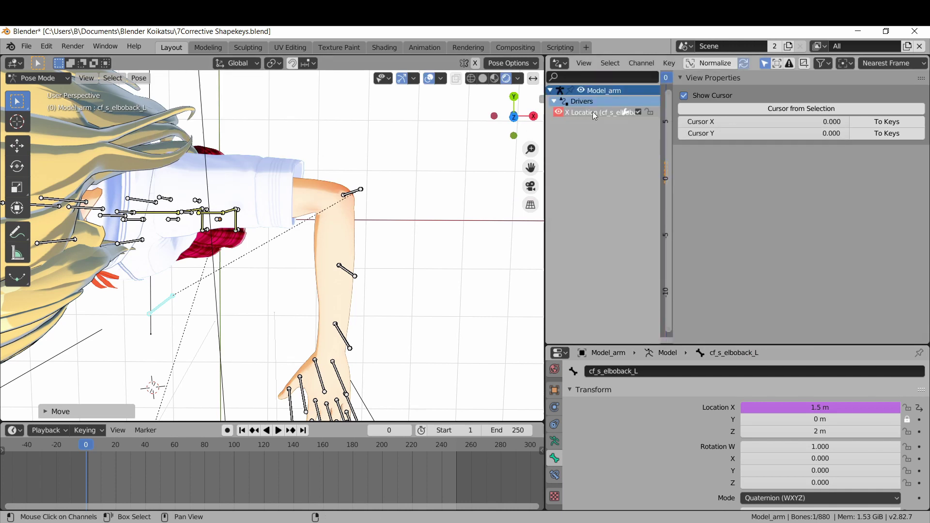
{"action": "left_click", "coordinate": [581, 114]}
{"action": "left_click", "coordinate": [924, 127]}
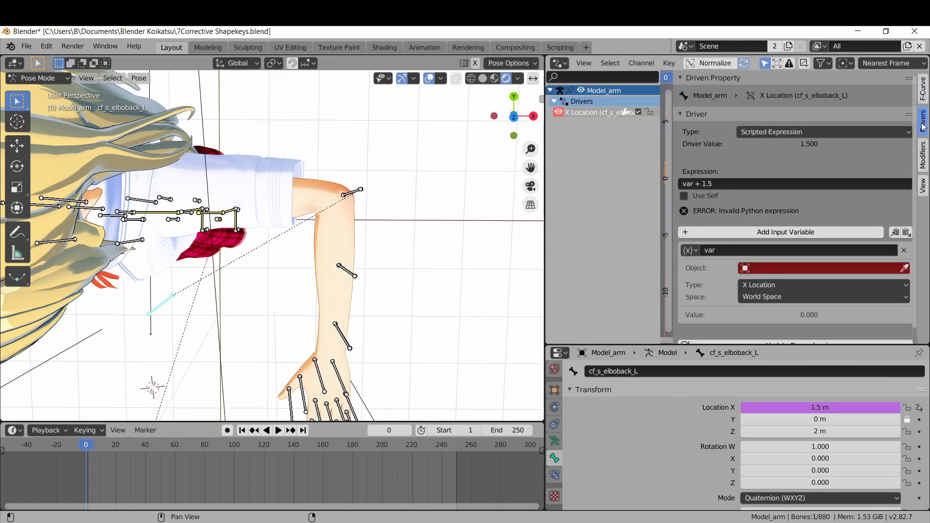
- Set the driver variable's object to Model_arm
{"action": "left_click", "coordinate": [755, 268]}
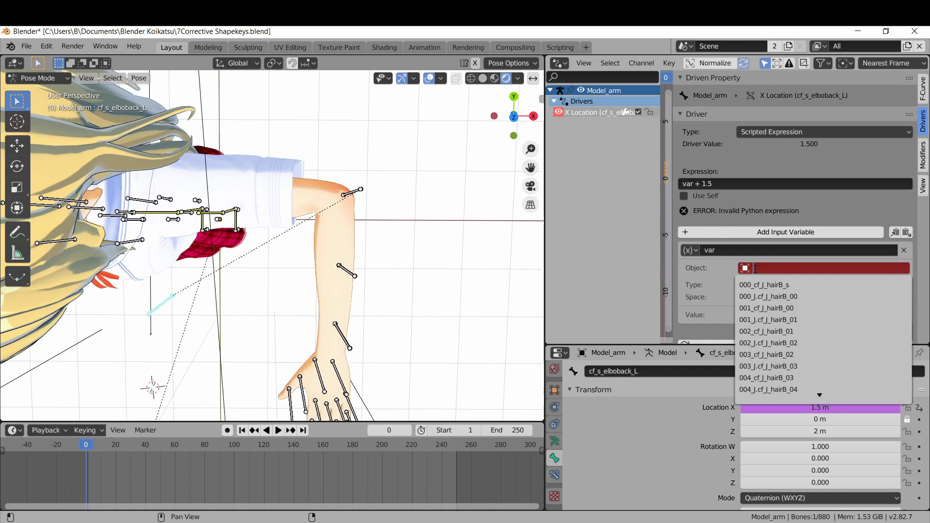
{"action": "type", "text": "mode"}
{"action": "key", "text": "Down"}
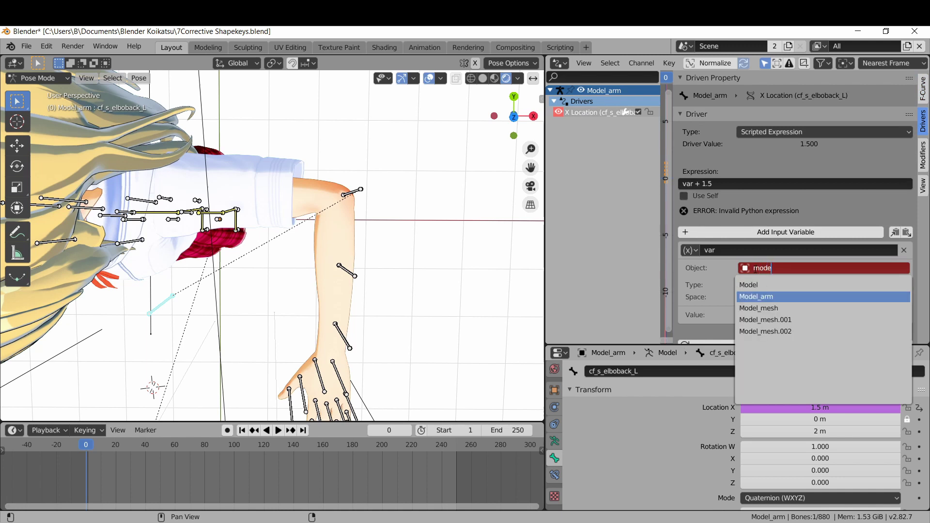
{"action": "key", "text": "Return"}
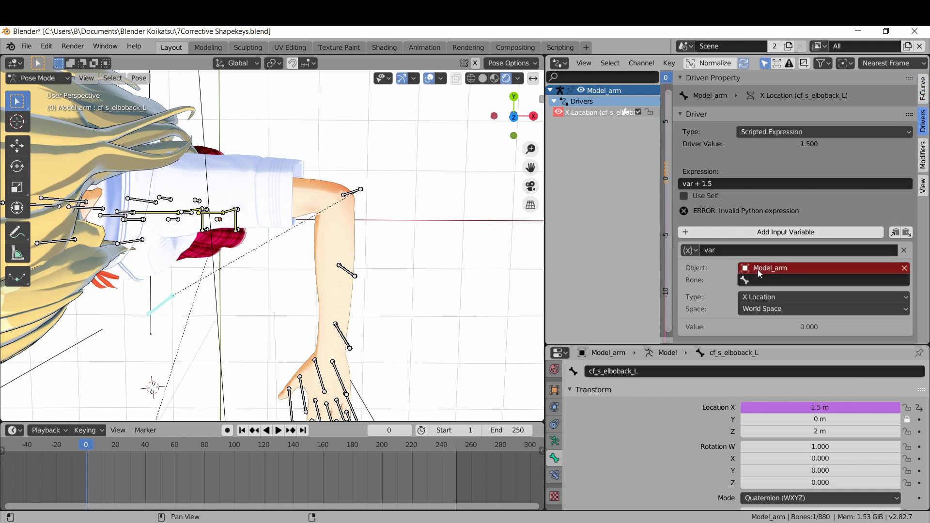
- Copy the left elbow bone's name and assign ひじ.L as the bone of the cf_s_elboback_L driver variable
{"action": "left_click", "coordinate": [367, 195]}
{"action": "double_click", "coordinate": [714, 372]}
{"action": "key", "text": "ctrl+c"}
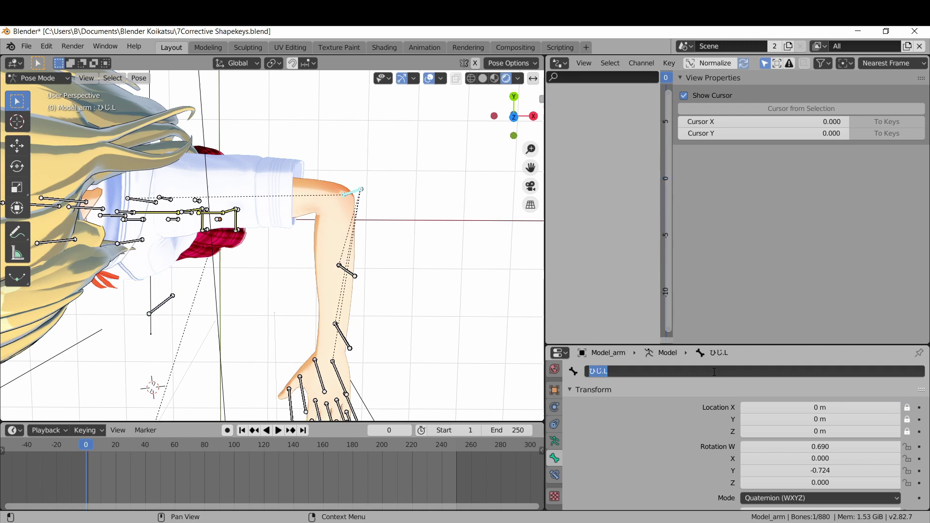
{"action": "left_click", "coordinate": [152, 310]}
{"action": "left_click", "coordinate": [155, 313]}
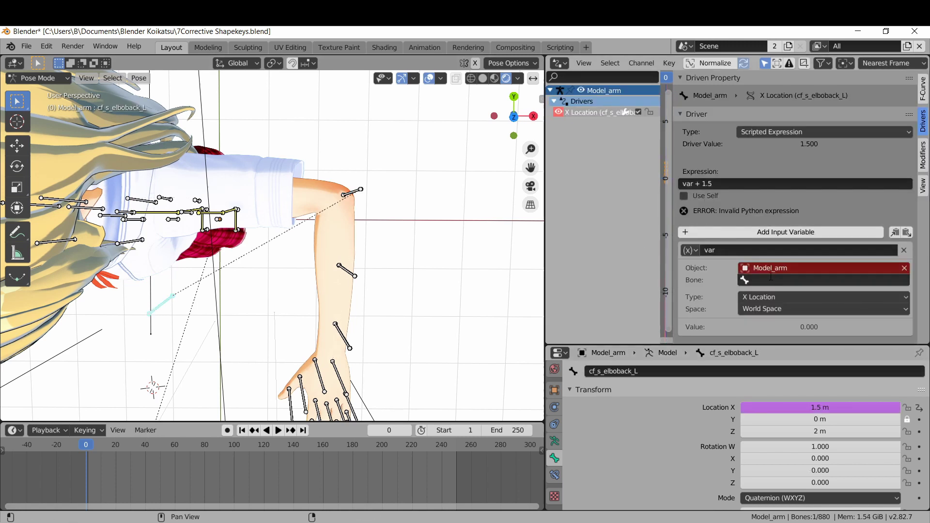
{"action": "left_click", "coordinate": [799, 280]}
{"action": "key", "text": "ctrl+v"}
- Set the driver variable's type to Y Rotation and its space to Local Space
{"action": "left_click", "coordinate": [795, 297]}
{"action": "left_click", "coordinate": [828, 296]}
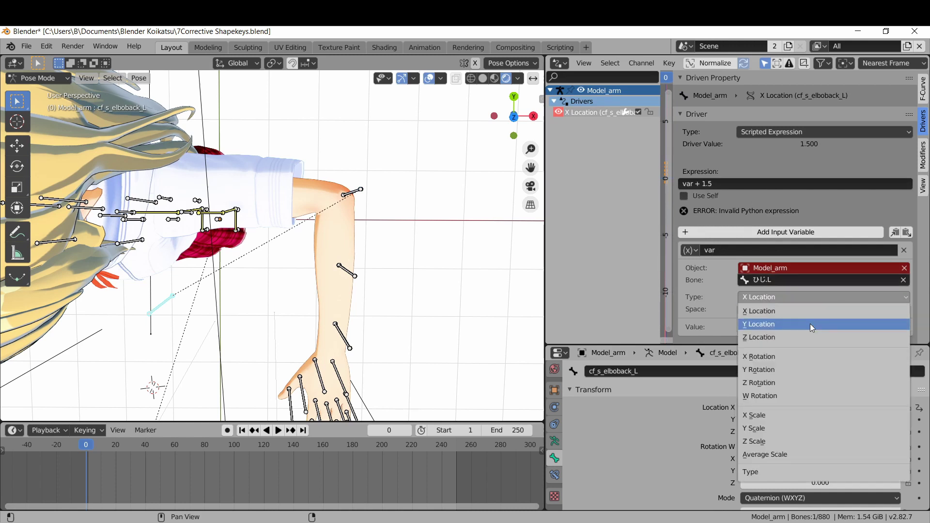
{"action": "left_click", "coordinate": [797, 369]}
{"action": "left_click", "coordinate": [792, 320]}
{"action": "left_click", "coordinate": [788, 361]}
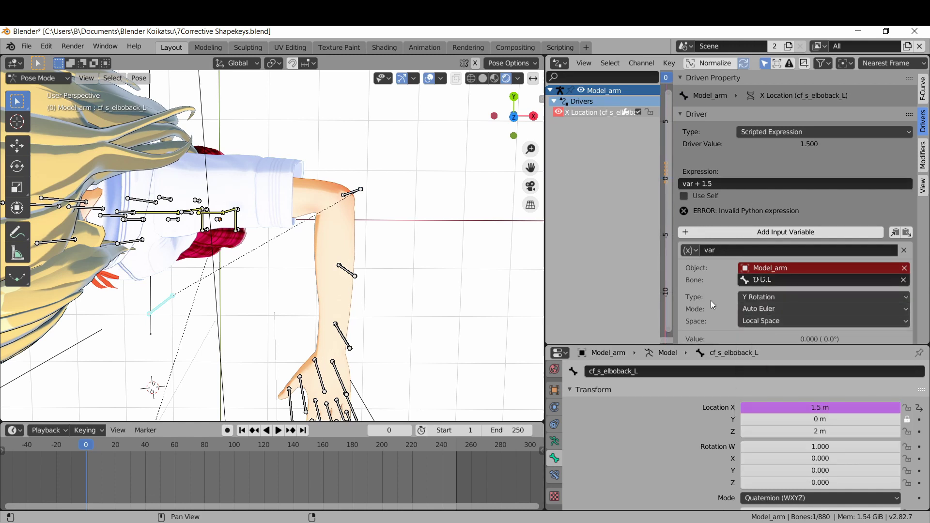
- Set the X Location driver's expression to "0 if -var<0 else -var/.724*1.5 if -var <.724 else 1.5" and save the file
{"action": "left_click", "coordinate": [352, 187]}
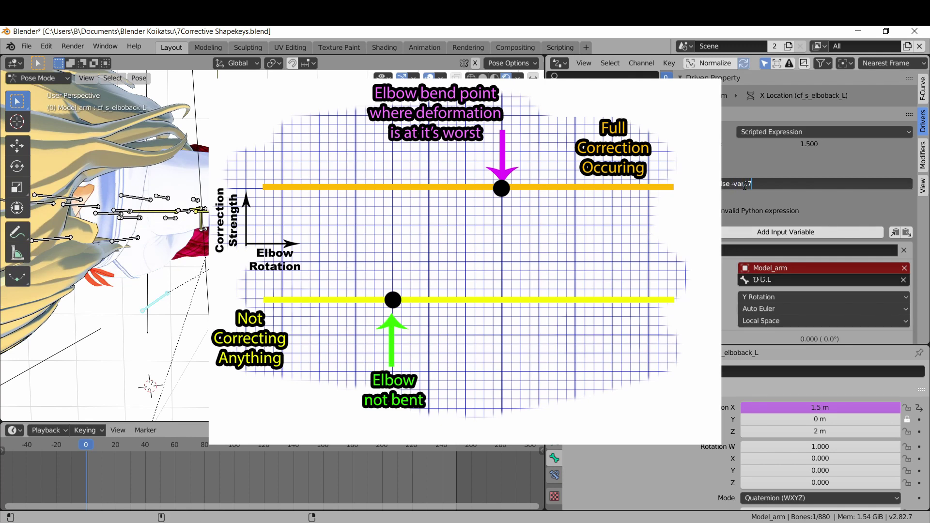
{"action": "type", "text": ".5 if -var <.724 else 1.5"}
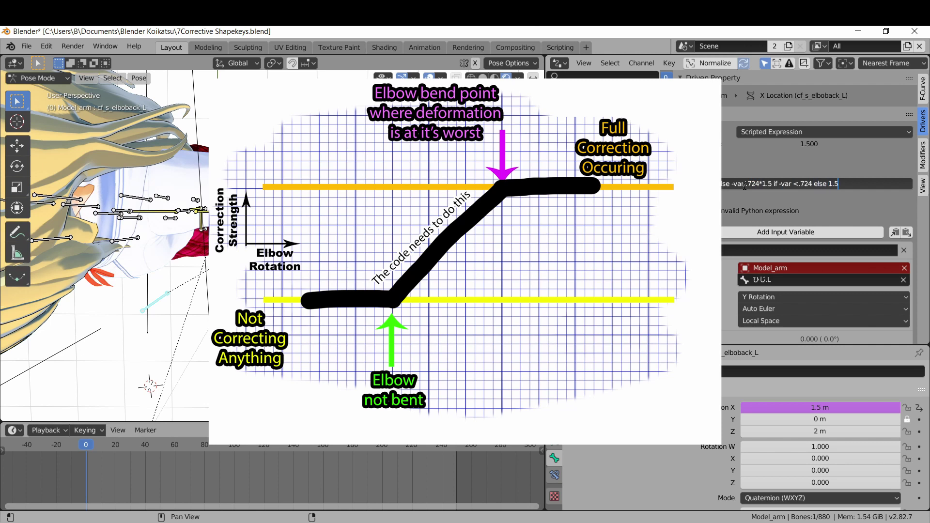
{"action": "key", "text": "Return"}
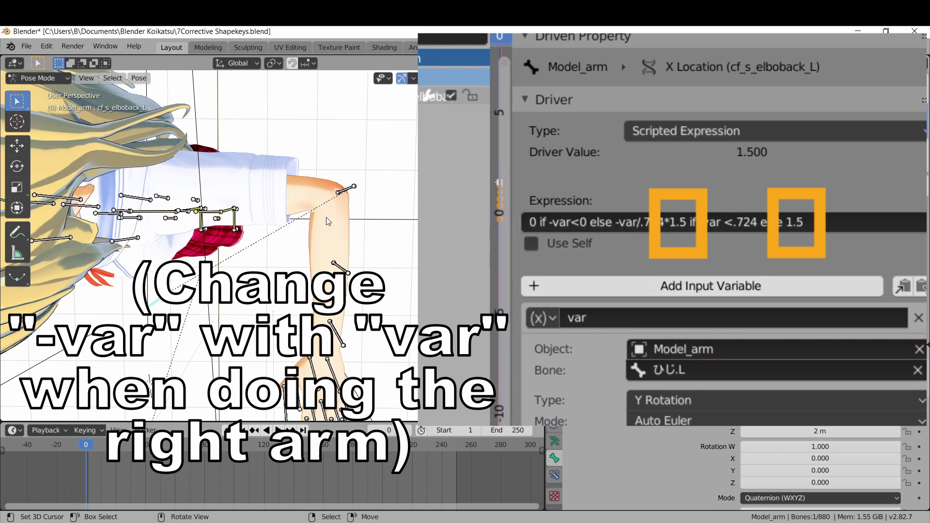
{"action": "key", "text": "ctrl+s"}
- Copy the X location driver of cf_s_elboback_L and paste it onto the Z location
{"action": "right_click", "coordinate": [778, 406]}
{"action": "left_click", "coordinate": [778, 336]}
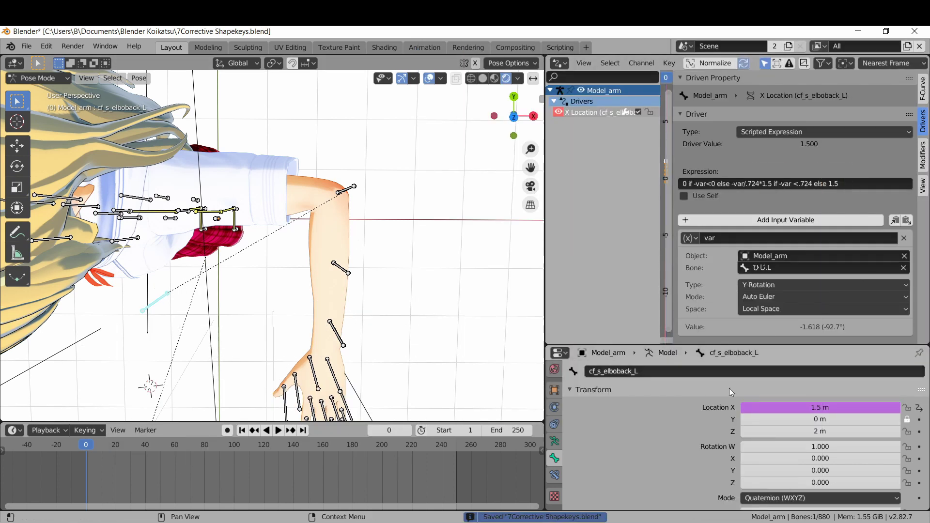
{"action": "right_click", "coordinate": [781, 431]}
{"action": "left_click", "coordinate": [785, 347]}
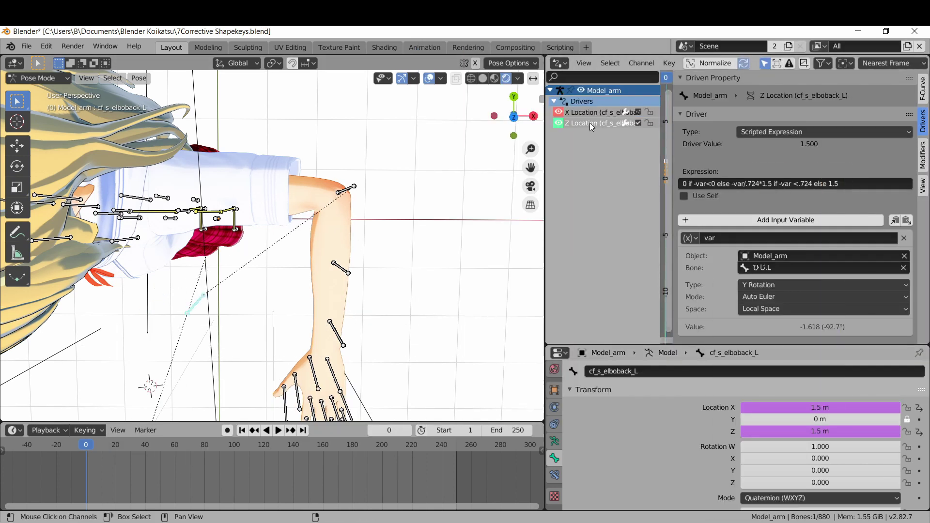
- Change the Z Location driver's expression to "0 if -var<0 else -var/.724*2 if -var <.724 else 2"
{"action": "left_click", "coordinate": [848, 184]}
{"action": "key", "text": "End"}
{"action": "key", "text": "BackSpace"}
{"action": "key", "text": "BackSpace"}
{"action": "key", "text": "BackSpace"}
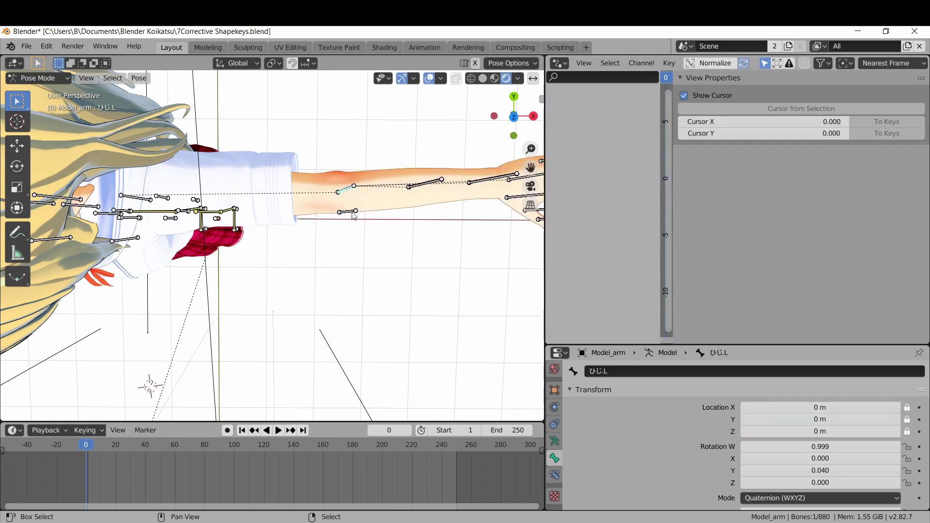
{"action": "left_click", "coordinate": [353, 216], "text": "shift"}
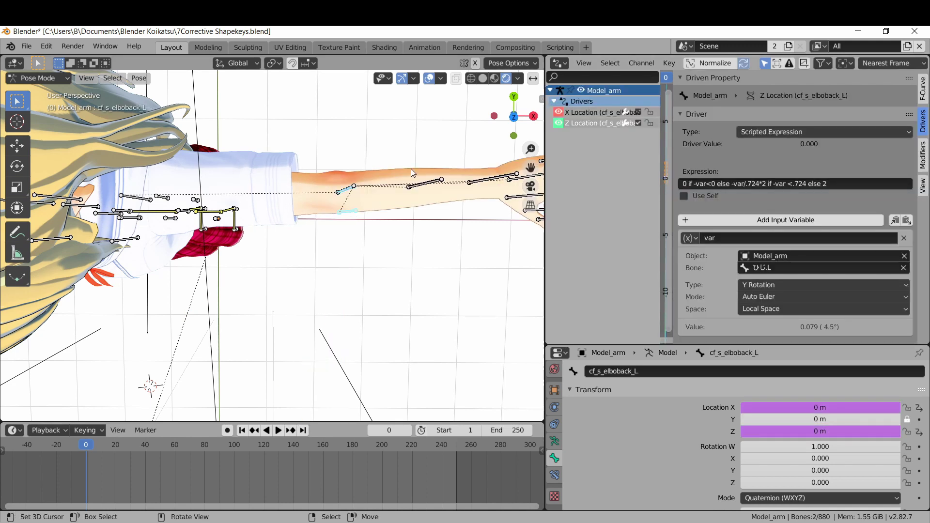
- Bend the left arm by rotating the selected elbow bones about -90° around the global Z axis
{"action": "key", "text": "r"}
{"action": "key", "text": "z"}
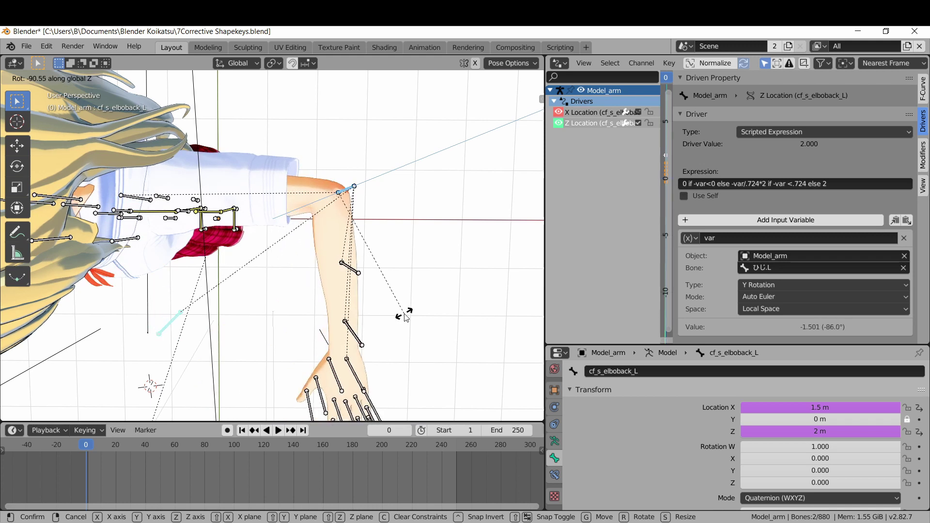
{"action": "left_click", "coordinate": [406, 315]}
- Select the cf_s_forearm01_L bone and move it about -0.05 m along the global Y axis
{"action": "right_click", "coordinate": [355, 187]}
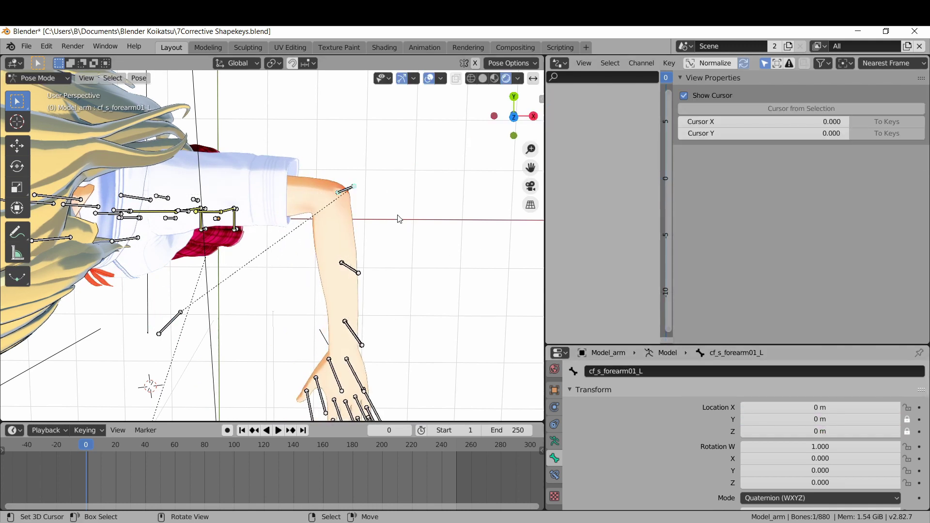
{"action": "key", "text": "g"}
{"action": "key", "text": "y"}
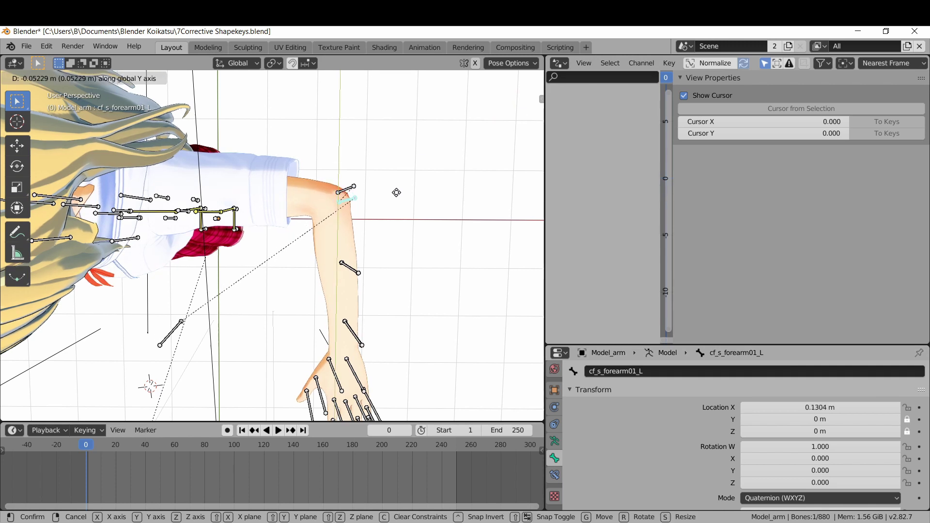
{"action": "left_click", "coordinate": [398, 198]}
{"action": "middle_click_drag", "start_coordinate": [399, 200], "coordinate": [400, 218]}
- Paste the copied driver onto the X location of cf_s_forearm01_L and select that driver for editing
{"action": "right_click", "coordinate": [814, 406]}
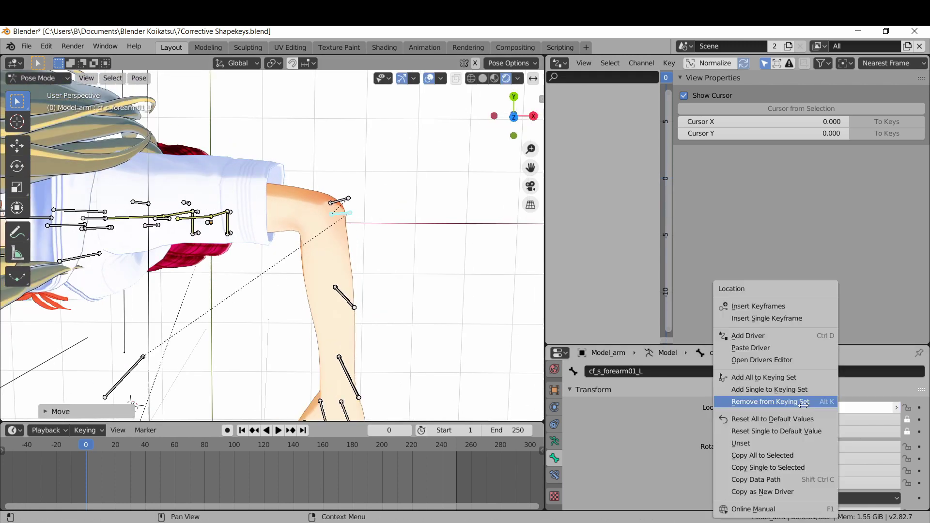
{"action": "left_click", "coordinate": [808, 348]}
{"action": "left_click", "coordinate": [593, 117]}
- Set the driver's expression to "0 if -var<0 else -var/.724*0.126942 if -var <.724 else 0.126942" and choose the variable's target object
{"action": "left_click", "coordinate": [850, 185]}
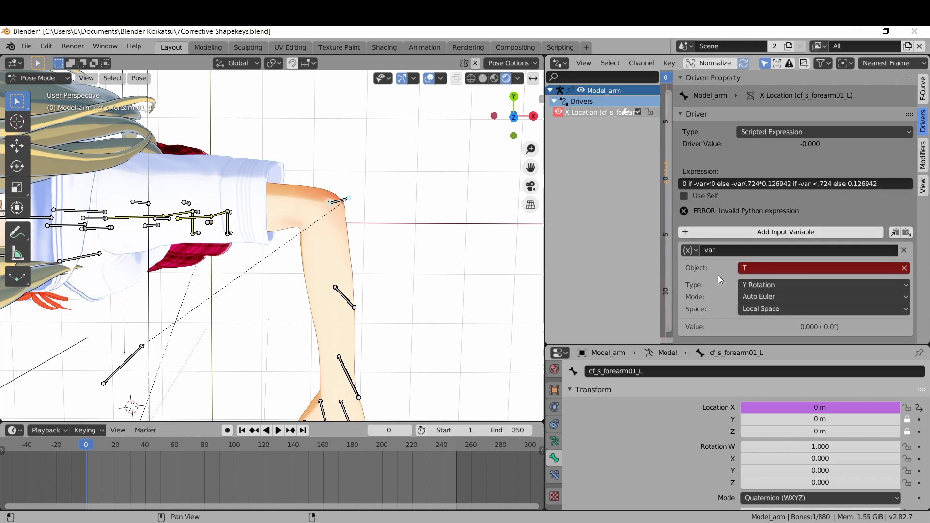
{"action": "left_click", "coordinate": [774, 268]}
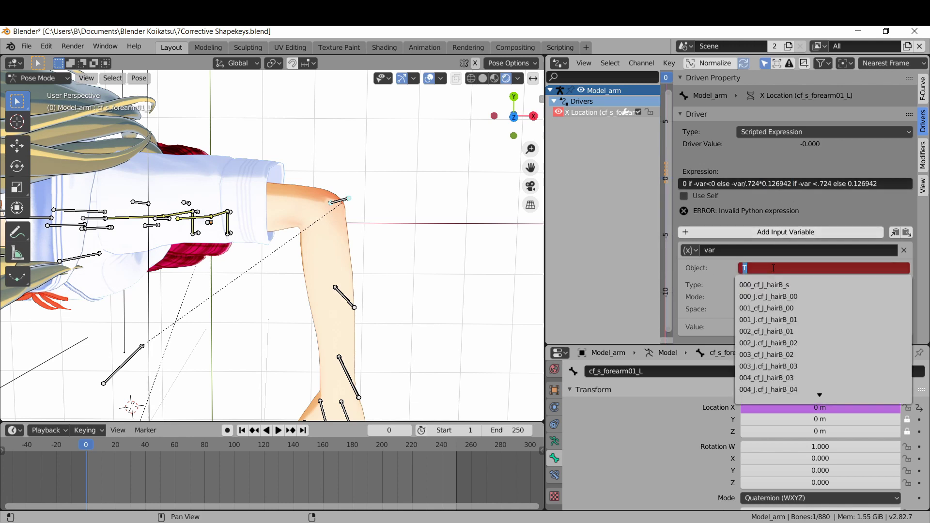
{"action": "key", "text": "Down"}
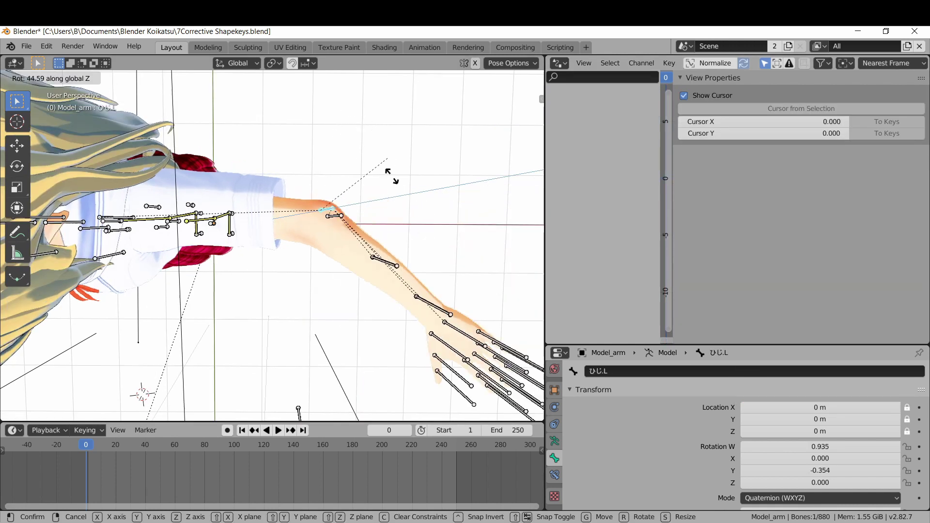
- Rotate the left elbow bone ひじ.L around the global Z axis to test the elbow and forearm corrections
{"action": "left_click", "coordinate": [396, 219]}
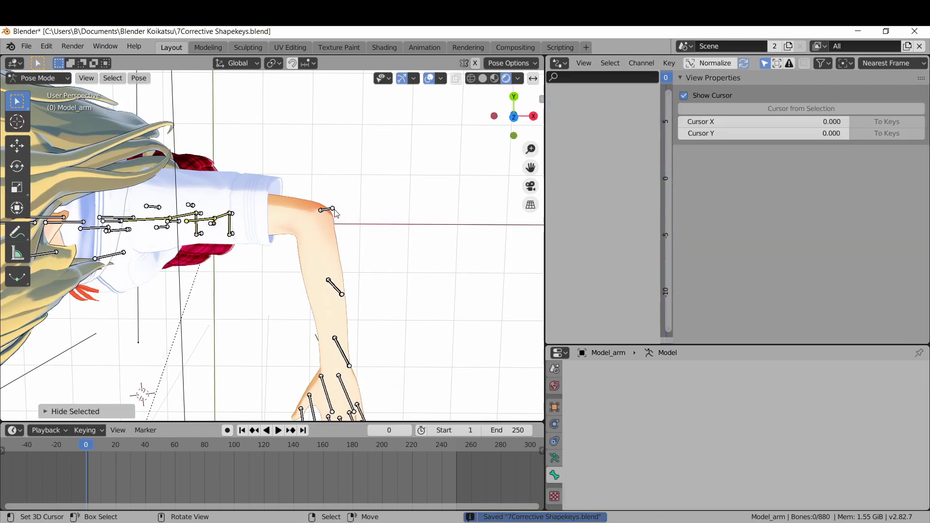
{"action": "left_click", "coordinate": [332, 219]}
{"action": "key", "text": "r"}
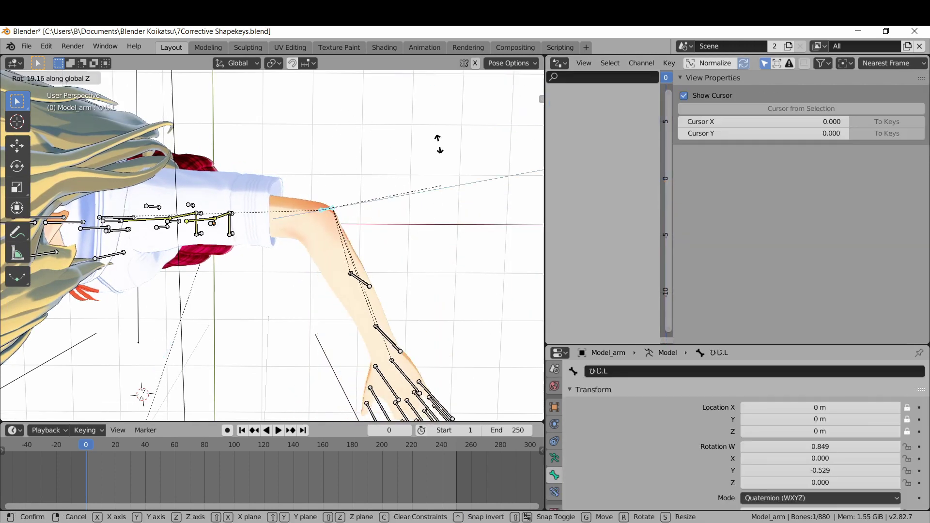
{"action": "left_click", "coordinate": [364, 283]}
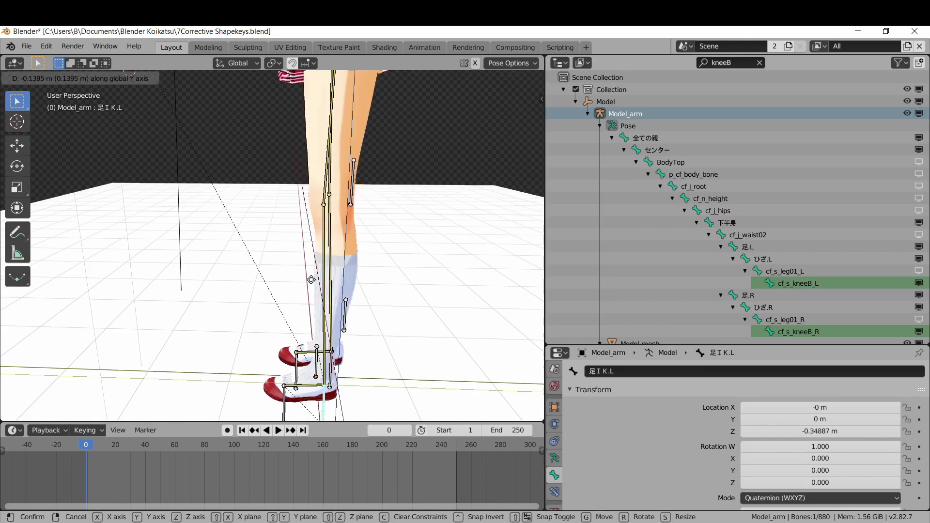
- Raise the left leg by moving 足ＩＫ.L along global Y and Z to a location of about Y -4.54 m, Z -3.84 m
{"action": "left_click", "coordinate": [260, 263]}
{"action": "key", "text": "g"}
{"action": "key", "text": "z"}
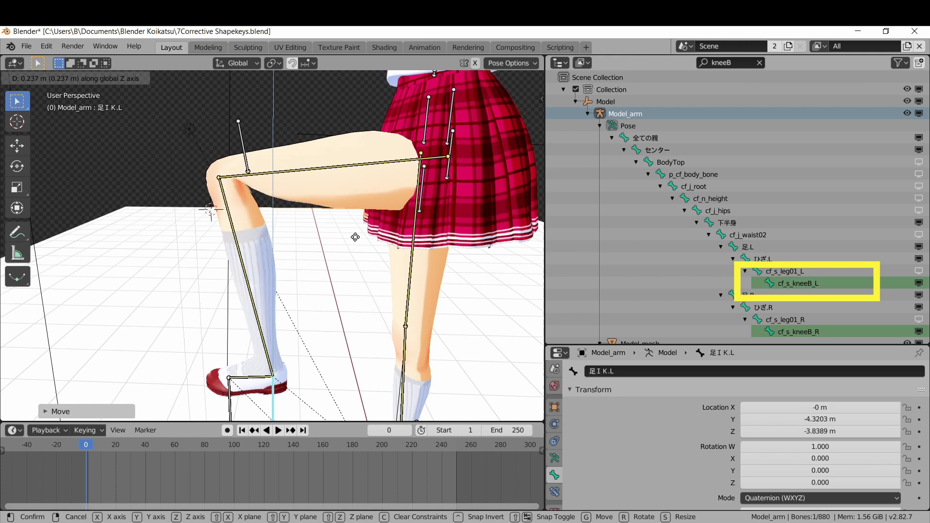
{"action": "left_click", "coordinate": [363, 250]}
- Select the knee bone cf_s_kneeB_L and move it along the global Z axis
{"action": "scroll", "coordinate": [361, 250], "scroll_direction": "up", "scroll_amount": 4}
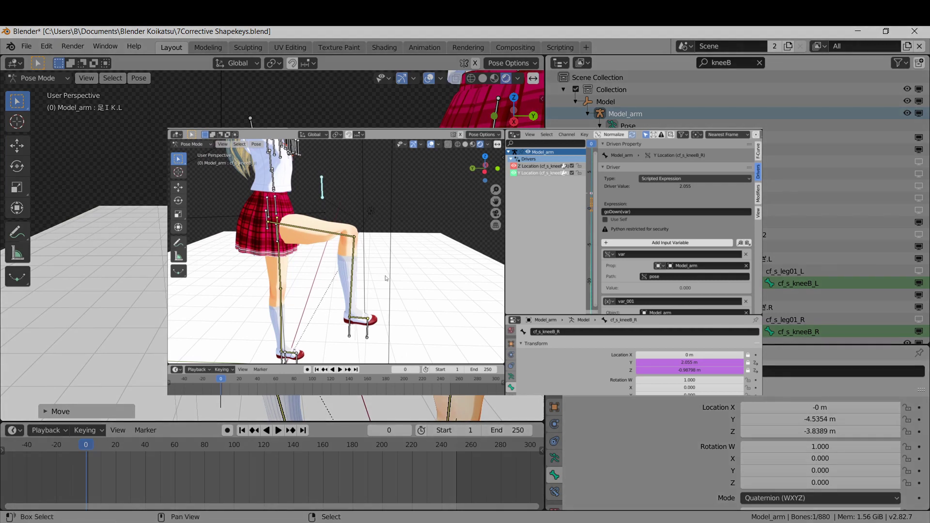
{"action": "mouse_move", "coordinate": [361, 250]}
{"action": "middle_mouse_down"}
{"action": "mouse_move", "coordinate": [349, 251]}
{"action": "mouse_move", "coordinate": [383, 250]}
{"action": "mouse_move", "coordinate": [373, 243]}
{"action": "middle_mouse_up"}
{"action": "left_click", "coordinate": [187, 209]}
{"action": "middle_click_drag", "start_coordinate": [187, 208], "coordinate": [240, 163]}
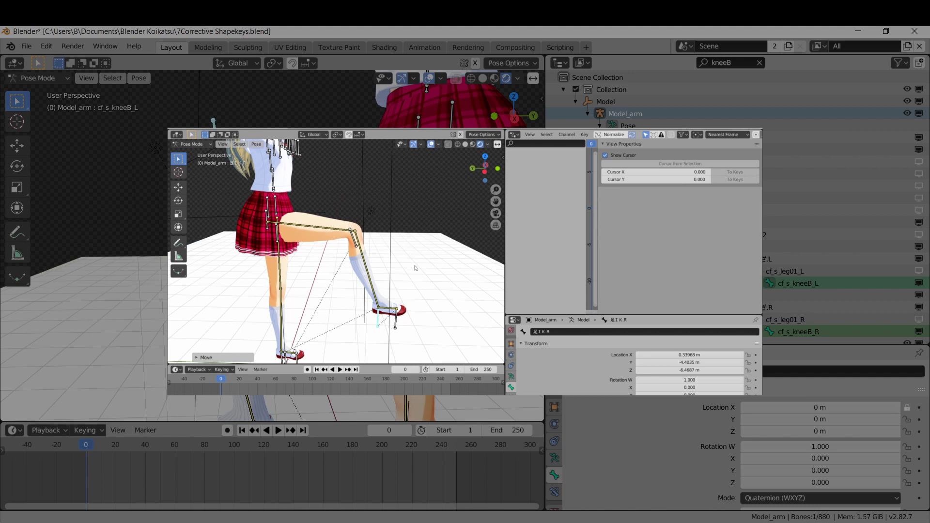
{"action": "scroll", "coordinate": [272, 223], "scroll_direction": "up", "scroll_amount": 1}
{"action": "middle_click_drag", "start_coordinate": [272, 223], "coordinate": [270, 269], "text": "shift"}
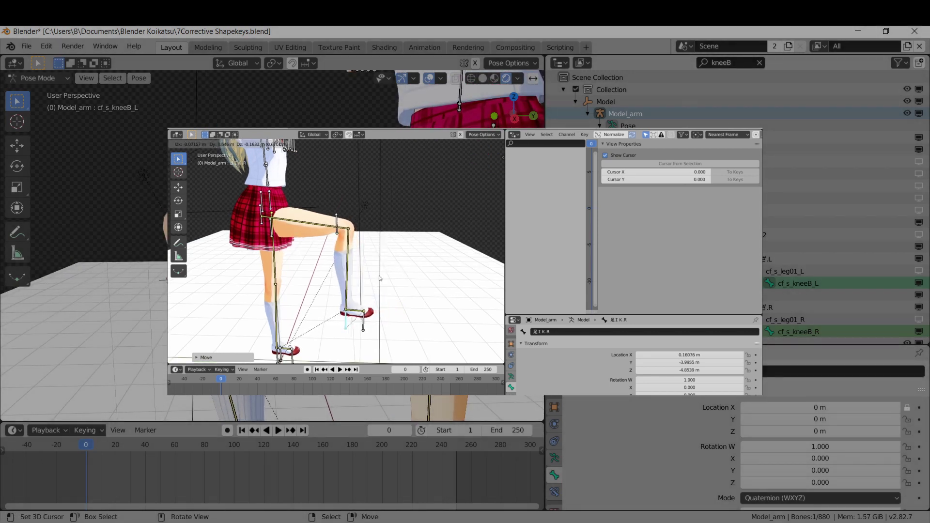
{"action": "key", "text": "g"}
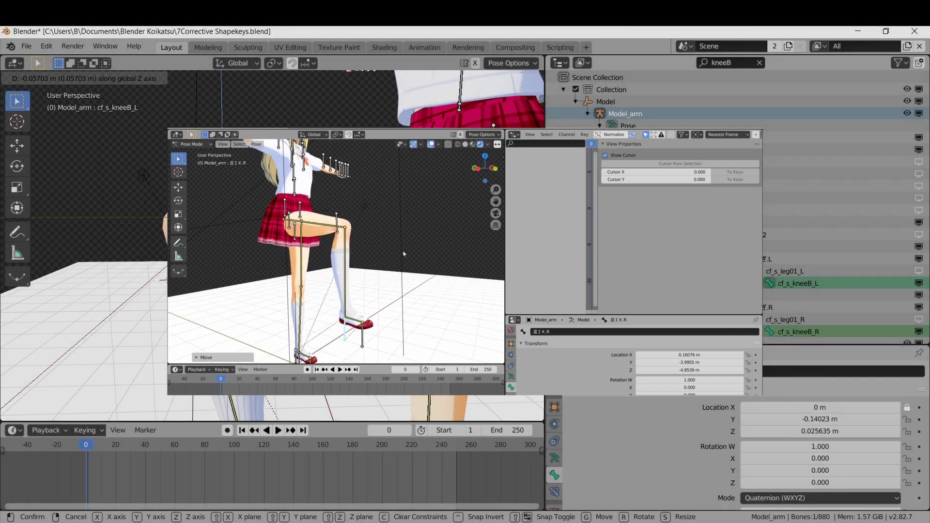
{"action": "left_click", "coordinate": [314, 200]}
- Shift cf_s_kneeB_L along global Y behind the bent knee, to a location of about Y -2.34 m, Z -2.04 m
{"action": "key", "text": "g"}
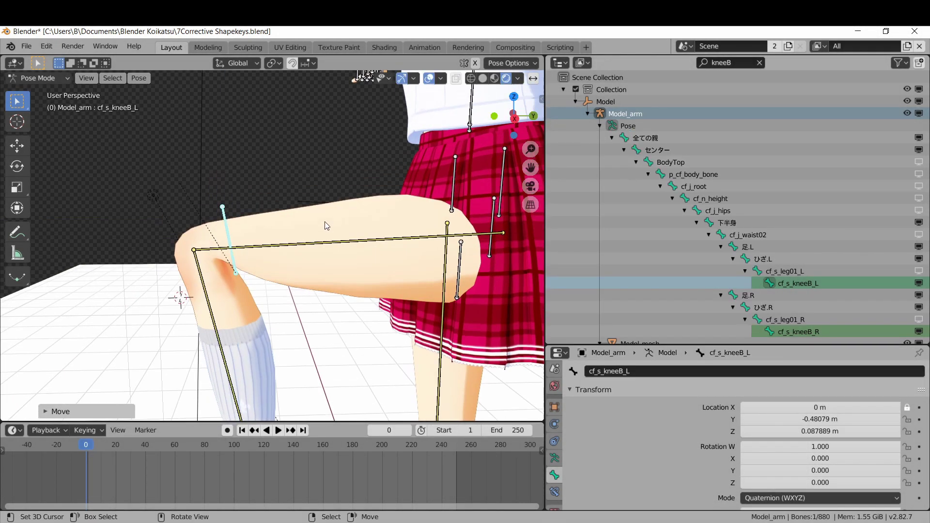
{"action": "key", "text": "y"}
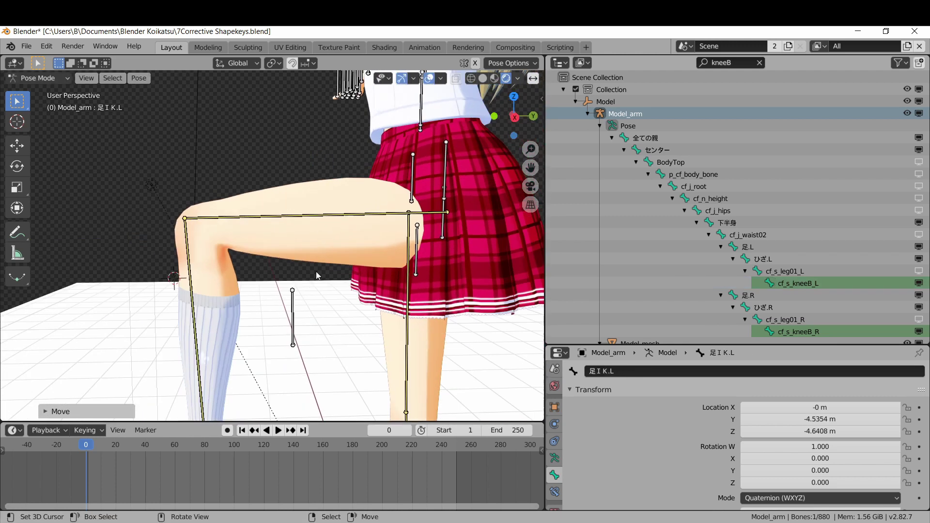
{"action": "key", "text": "x"}
{"action": "key", "text": "y"}
{"action": "left_click", "coordinate": [384, 254]}
{"action": "scroll", "coordinate": [367, 281], "scroll_direction": "down", "scroll_amount": 2}
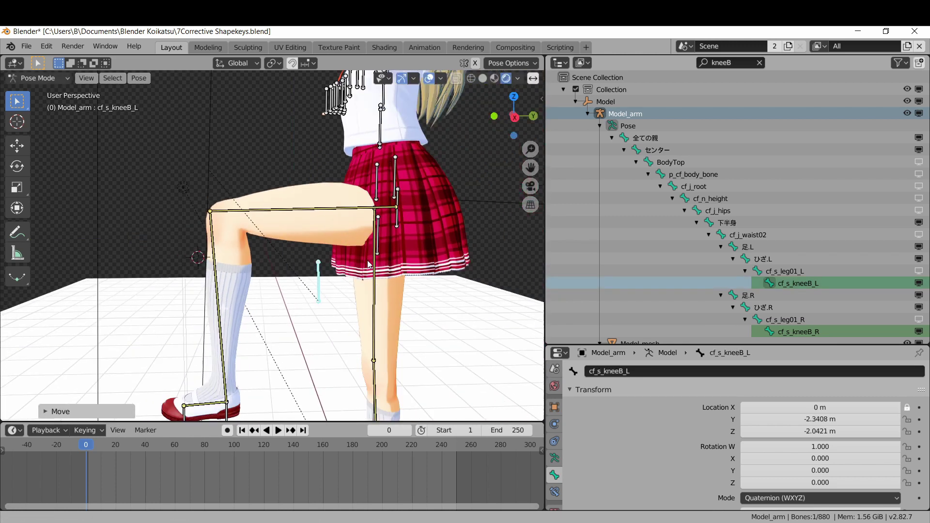
- Select the posed bone of the left leg and clear its location
{"action": "scroll", "coordinate": [374, 267], "scroll_direction": "up", "scroll_amount": 1}
{"action": "middle_click_drag", "start_coordinate": [375, 267], "coordinate": [334, 169]}
{"action": "scroll", "coordinate": [356, 253], "scroll_direction": "down", "scroll_amount": 2}
{"action": "right_click", "coordinate": [202, 340]}
{"action": "middle_click_drag", "start_coordinate": [327, 280], "coordinate": [237, 191], "text": "shift"}
{"action": "key", "text": "alt+g"}
{"action": "scroll", "coordinate": [237, 191], "scroll_direction": "up", "scroll_amount": 4}
{"action": "middle_click_drag", "start_coordinate": [315, 214], "coordinate": [334, 259]}
{"action": "scroll", "coordinate": [430, 243], "scroll_direction": "down", "scroll_amount": 2}
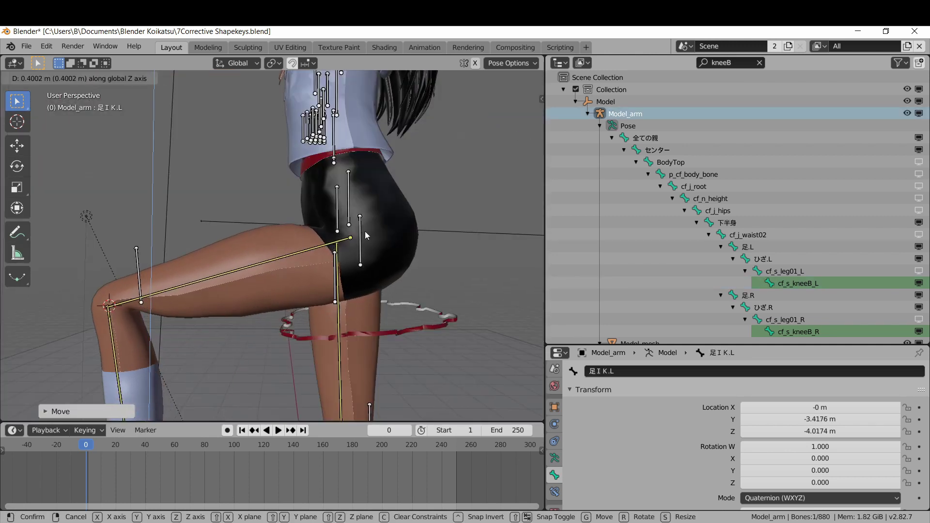
- Unlock the X location of cf_s_leg_L and move the bone along the global Z and Y axes
{"action": "middle_click_drag", "start_coordinate": [365, 231], "coordinate": [339, 248]}
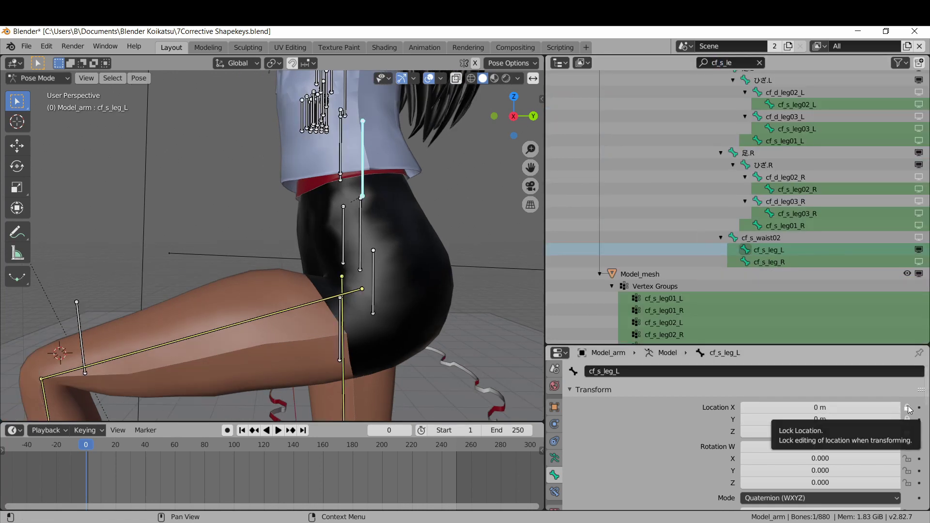
{"action": "left_click", "coordinate": [908, 407]}
{"action": "key", "text": "g"}
{"action": "key", "text": "z"}
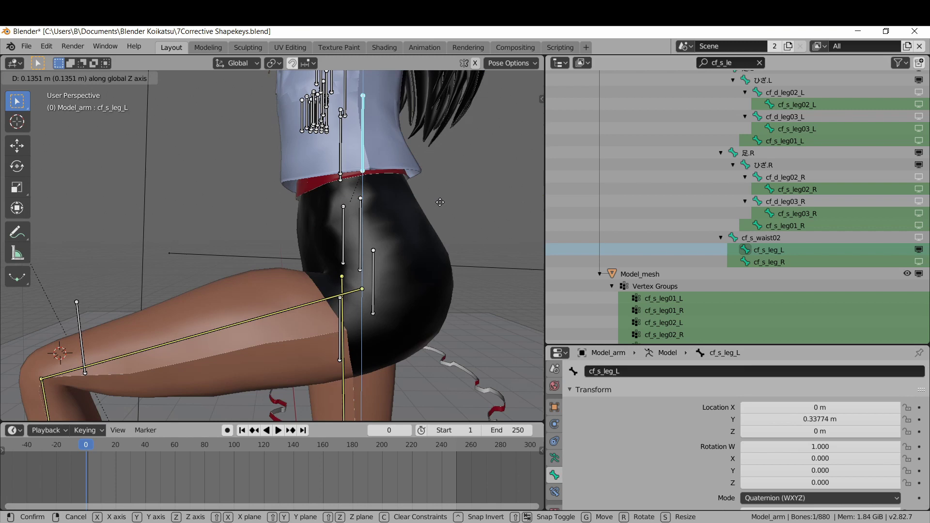
{"action": "left_click", "coordinate": [438, 135]}
{"action": "key", "text": "g"}
{"action": "key", "text": "y"}
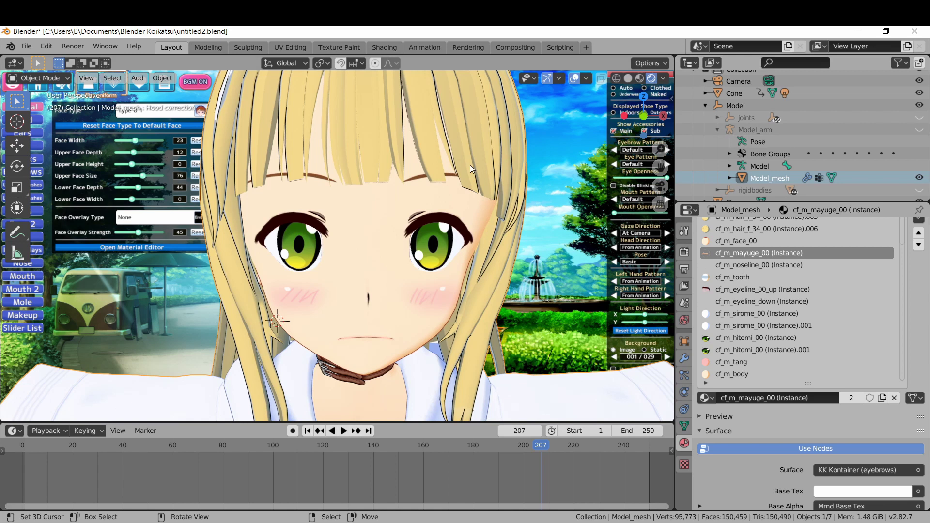
- Separate the faces of Model_mesh that use the cf_m_mayuge_00 (Instance) material into their own object
{"action": "key", "text": "Tab"}
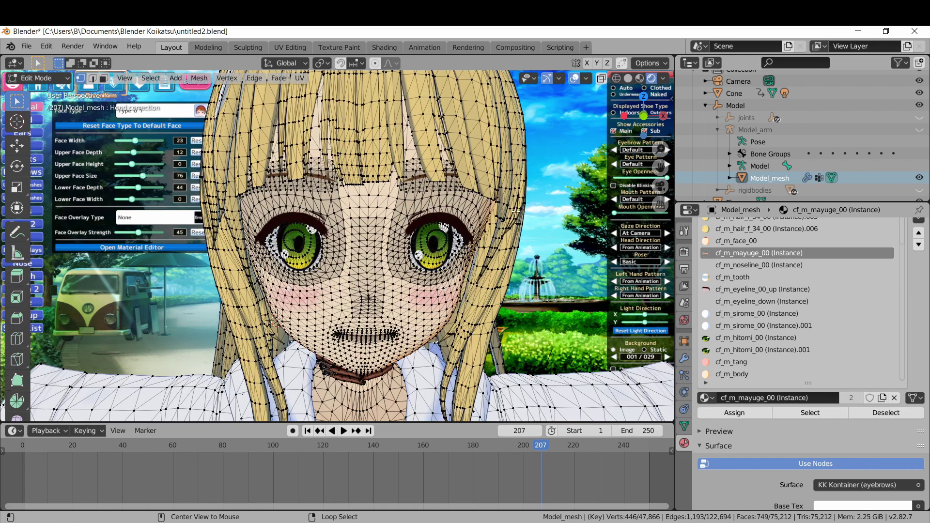
{"action": "key", "text": "alt+a"}
{"action": "scroll", "coordinate": [450, 156], "scroll_direction": "up", "scroll_amount": 2}
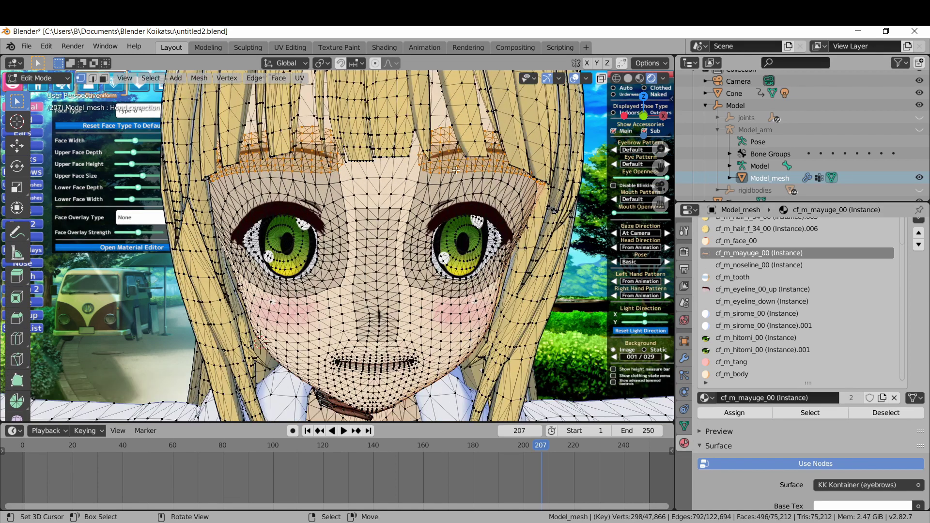
{"action": "middle_click_drag", "start_coordinate": [449, 155], "coordinate": [448, 184], "text": "shift"}
{"action": "left_click", "coordinate": [448, 183]}
{"action": "key", "text": "Tab"}
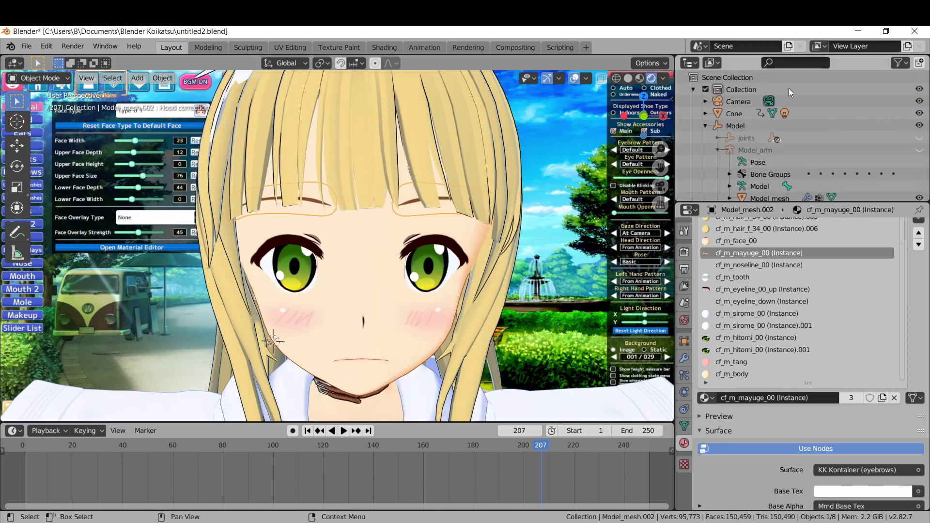
- Create a collection named "Eyebrows" and move the separated Model_mesh.002 object into it
{"action": "left_click", "coordinate": [920, 63]}
{"action": "scroll", "coordinate": [794, 146], "scroll_direction": "down", "scroll_amount": 5}
{"action": "double_click", "coordinate": [736, 177]}
{"action": "type", "text": "Eyebrows"}
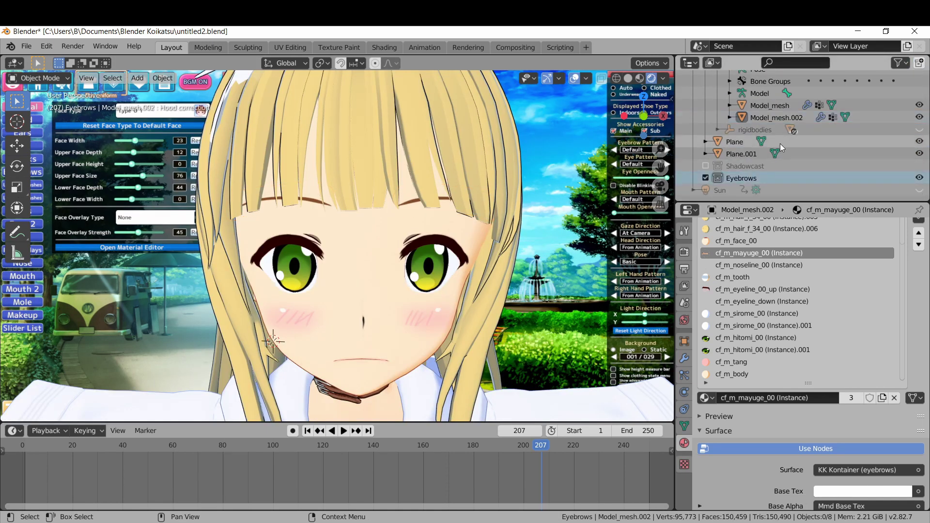
{"action": "left_click_drag", "start_coordinate": [775, 118], "coordinate": [763, 181]}
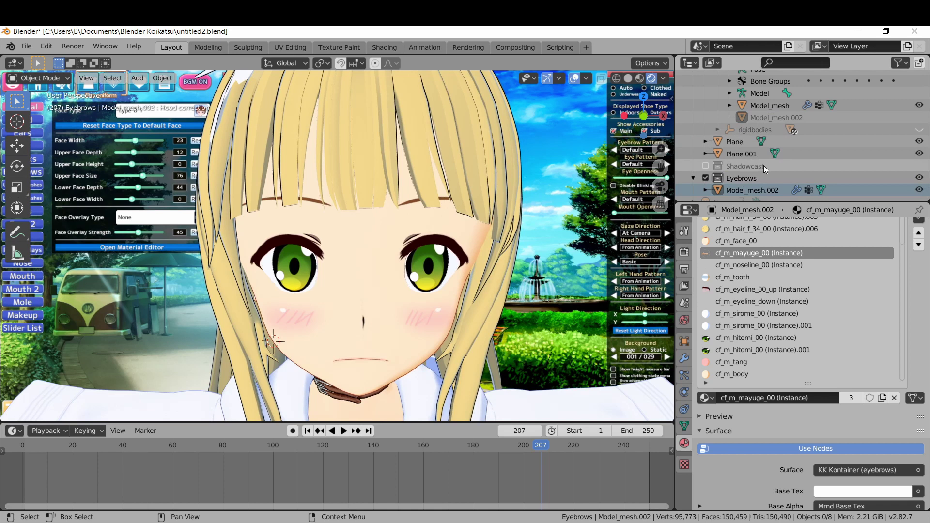
- Add a second view layer and name the two view layers Body and Eyebrows
{"action": "left_click", "coordinate": [908, 48]}
{"action": "left_click", "coordinate": [907, 49]}
{"action": "left_click", "coordinate": [820, 47]}
{"action": "left_click", "coordinate": [795, 64]}
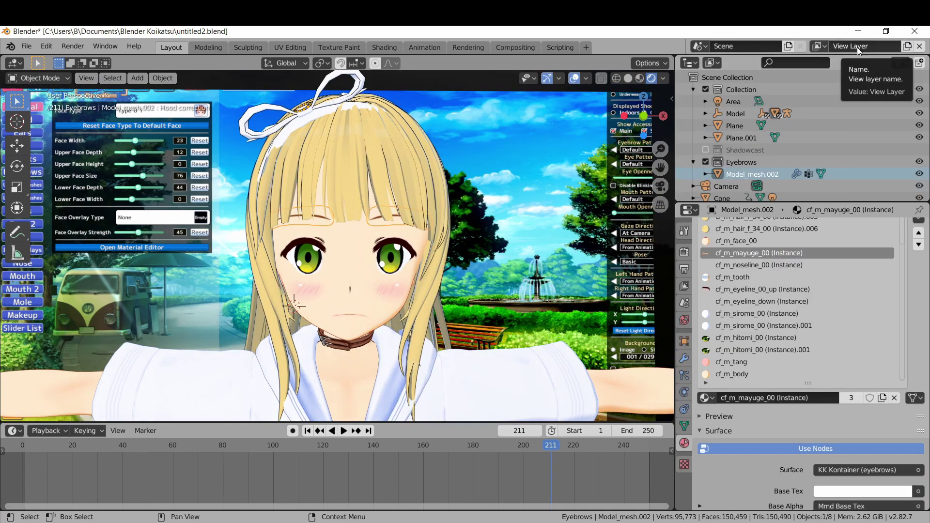
{"action": "double_click", "coordinate": [858, 47]}
{"action": "left_click", "coordinate": [820, 47]}
{"action": "left_click", "coordinate": [814, 75]}
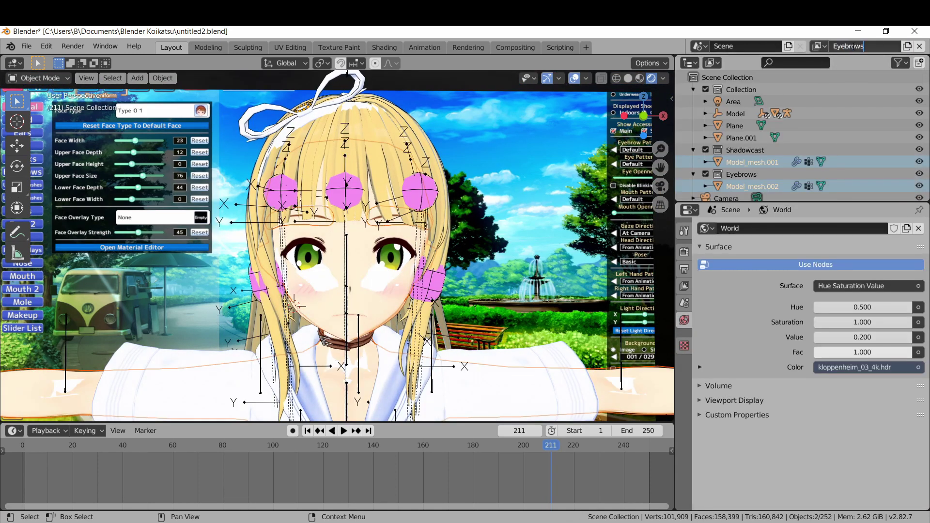
{"action": "key", "text": "Return"}
- Exclude the Collection and Shadowcast collections from the Eyebrows view layer
{"action": "left_click", "coordinate": [706, 89]}
{"action": "left_click", "coordinate": [706, 101]}
{"action": "middle_click_drag", "start_coordinate": [412, 182], "coordinate": [384, 181]}
- Enable the transparent film background in the render settings
{"action": "left_click", "coordinate": [684, 252]}
{"action": "left_click", "coordinate": [713, 456]}
{"action": "left_click", "coordinate": [906, 486]}
- Switch to the Body view layer and add another view layer named "All"
{"action": "left_click", "coordinate": [822, 47]}
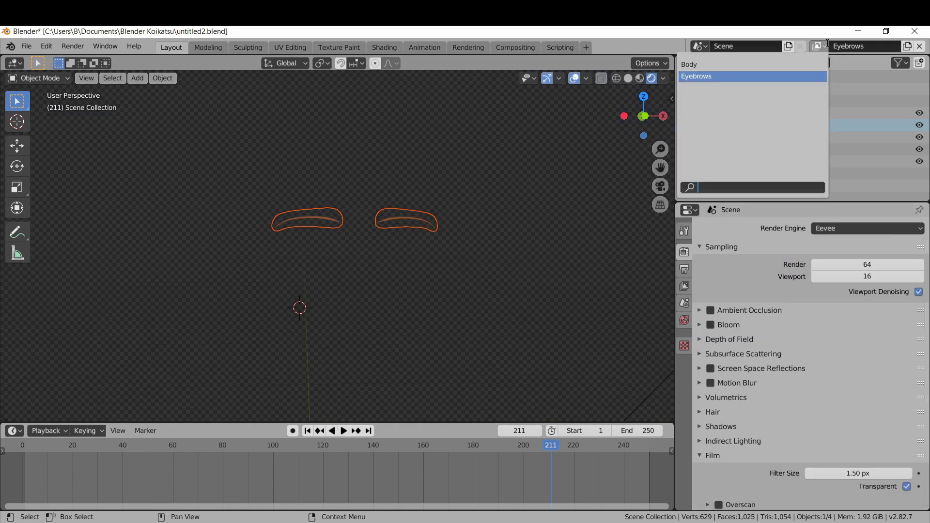
{"action": "left_click", "coordinate": [698, 64]}
{"action": "scroll", "coordinate": [359, 242], "scroll_direction": "up", "scroll_amount": 3}
{"action": "left_click", "coordinate": [908, 46]}
{"action": "double_click", "coordinate": [866, 47]}
{"action": "type", "text": "All"}
{"action": "key", "text": "Return"}
- Hide the joints and rigidbodies objects under Model in the All view layer
{"action": "left_click", "coordinate": [706, 114]}
{"action": "left_click", "coordinate": [920, 127]}
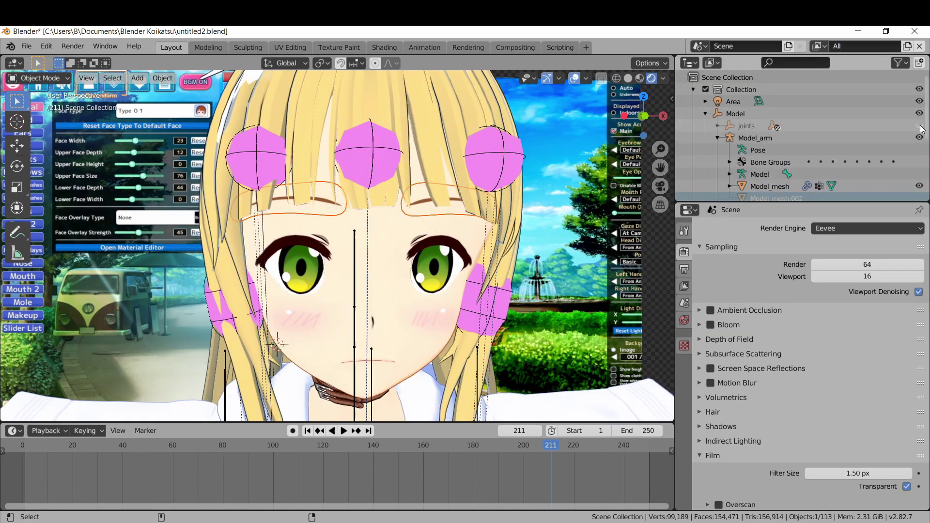
{"action": "left_click", "coordinate": [718, 138]}
{"action": "left_click", "coordinate": [920, 151]}
{"action": "scroll", "coordinate": [359, 242], "scroll_direction": "down", "scroll_amount": 1}
- Turn on the Film option Transparent while the Eyebrows view layer is active
{"action": "left_click", "coordinate": [685, 252]}
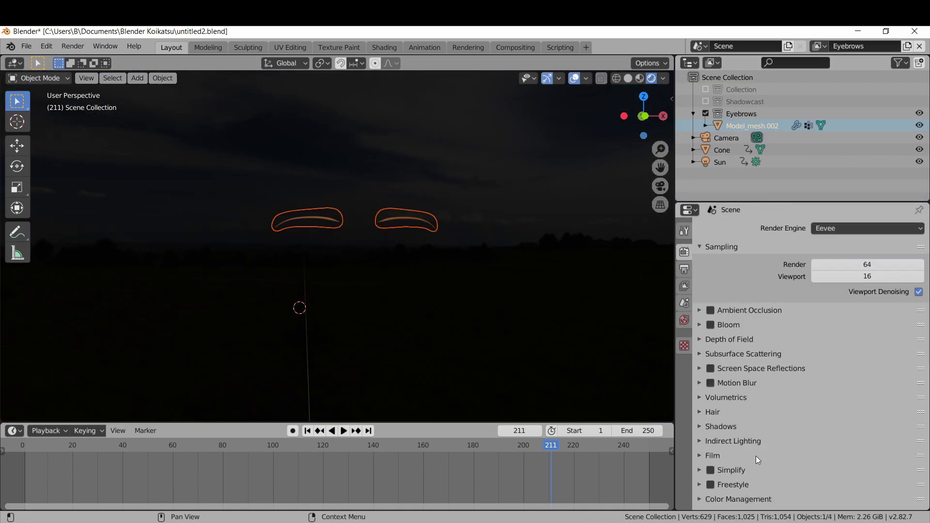
{"action": "left_click", "coordinate": [712, 455]}
{"action": "left_click", "coordinate": [907, 487]}
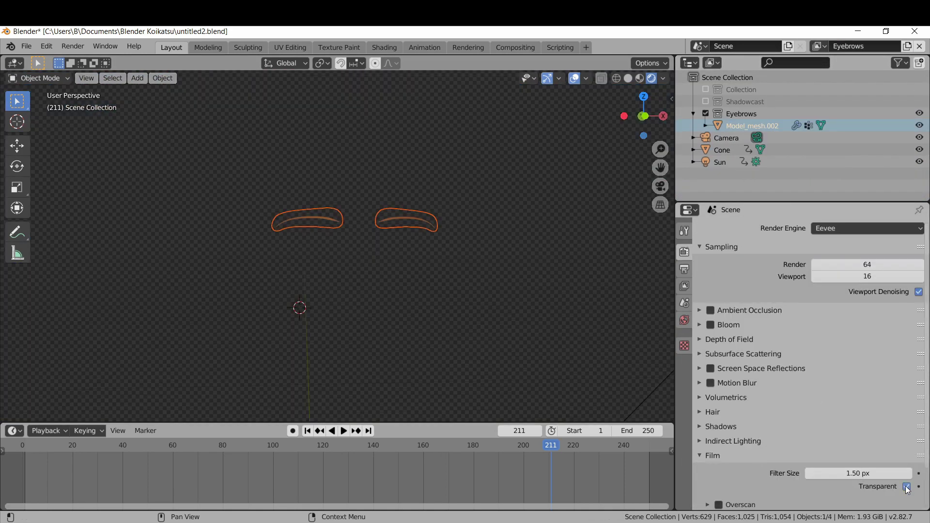
- Exclude the Eyebrows collection from the Body view layer and switch to the All view layer
{"action": "left_click", "coordinate": [819, 46]}
{"action": "left_click", "coordinate": [827, 63]}
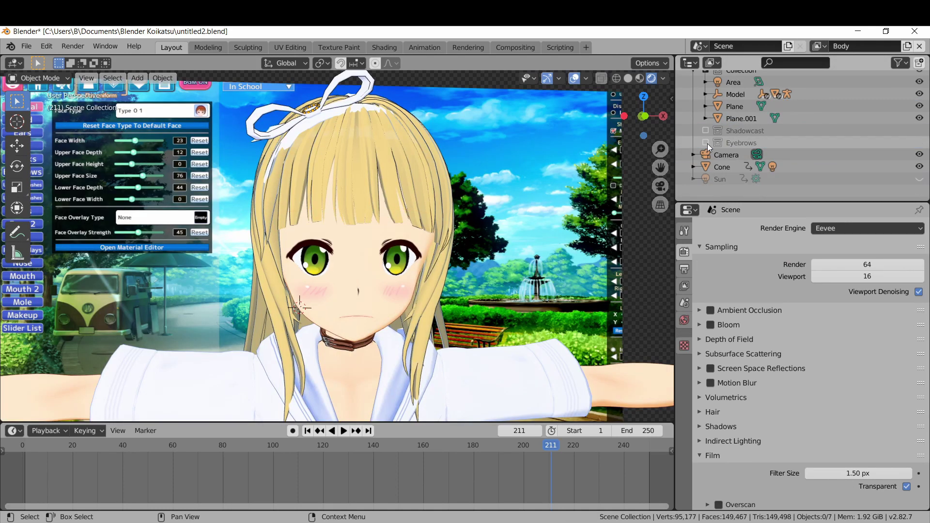
{"action": "scroll", "coordinate": [357, 218], "scroll_direction": "up", "scroll_amount": 3}
{"action": "left_click", "coordinate": [819, 47]}
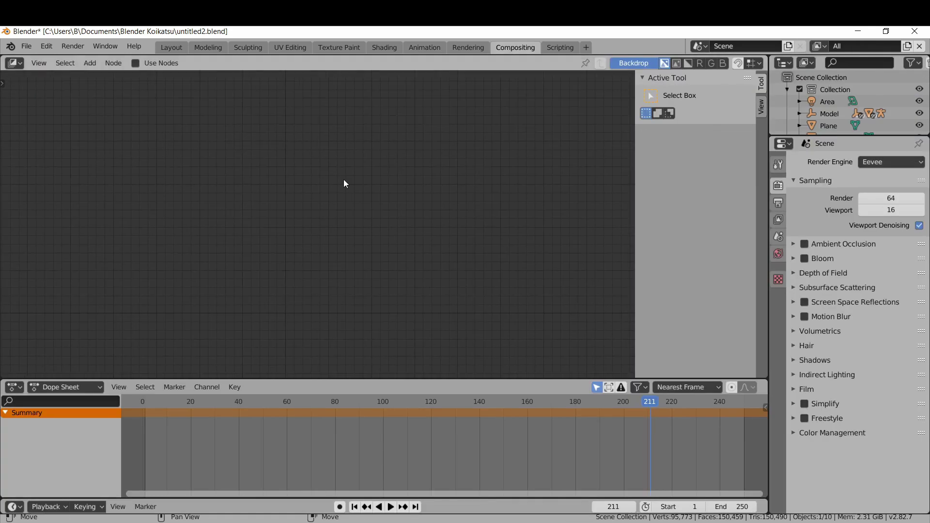
- Enable compositing nodes, move the Render Layers node aside and render the Body view layer
{"action": "left_click", "coordinate": [135, 63]}
{"action": "left_click_drag", "start_coordinate": [341, 149], "coordinate": [216, 127]}
{"action": "left_click", "coordinate": [204, 265]}
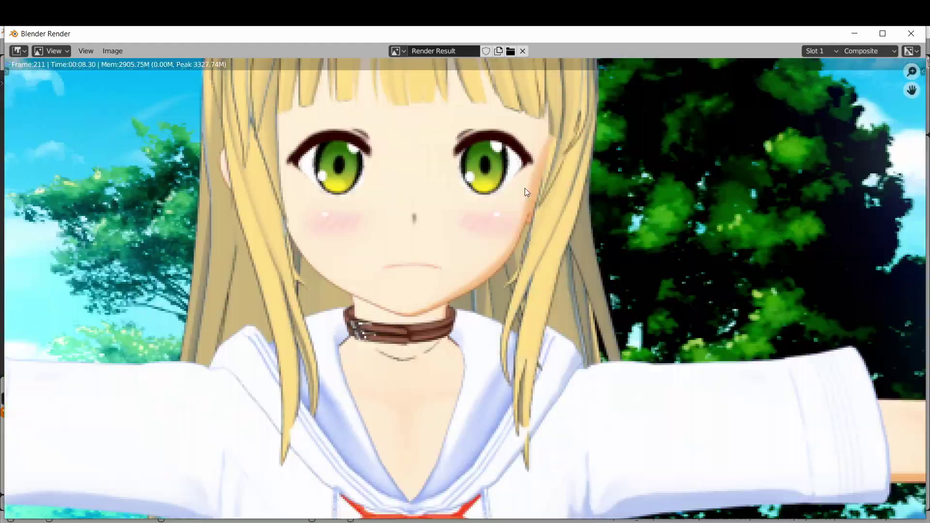
{"action": "left_click", "coordinate": [831, 51]}
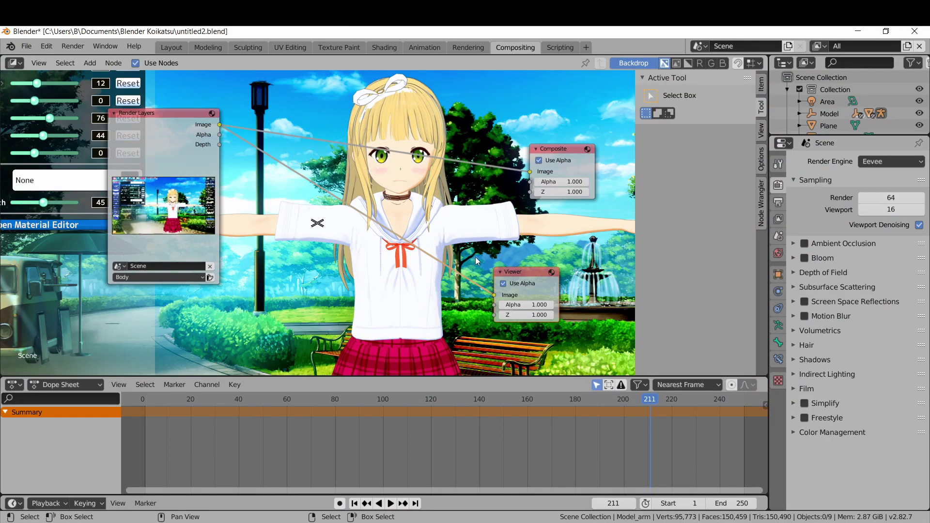
- Duplicate the Render Layers node, place the copy below the original and choose a view layer for it
{"action": "scroll", "coordinate": [244, 140], "scroll_direction": "down", "scroll_amount": 3}
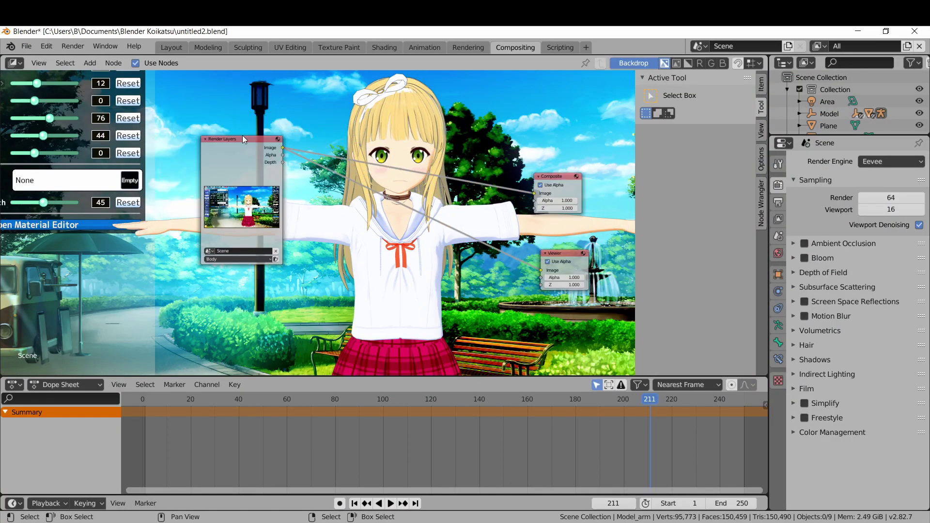
{"action": "key", "text": "shift+d"}
{"action": "left_click", "coordinate": [262, 290]}
{"action": "scroll", "coordinate": [271, 271], "scroll_direction": "up", "scroll_amount": 2}
{"action": "left_click", "coordinate": [289, 325]}
{"action": "left_click", "coordinate": [286, 349]}
- Connect the duplicated Render Layers node's Image output to the Composite and Viewer nodes
{"action": "middle_click_drag", "start_coordinate": [291, 301], "coordinate": [94, 356]}
{"action": "scroll", "coordinate": [310, 359], "scroll_direction": "down", "scroll_amount": 1}
{"action": "left_click_drag", "start_coordinate": [155, 245], "coordinate": [447, 118]}
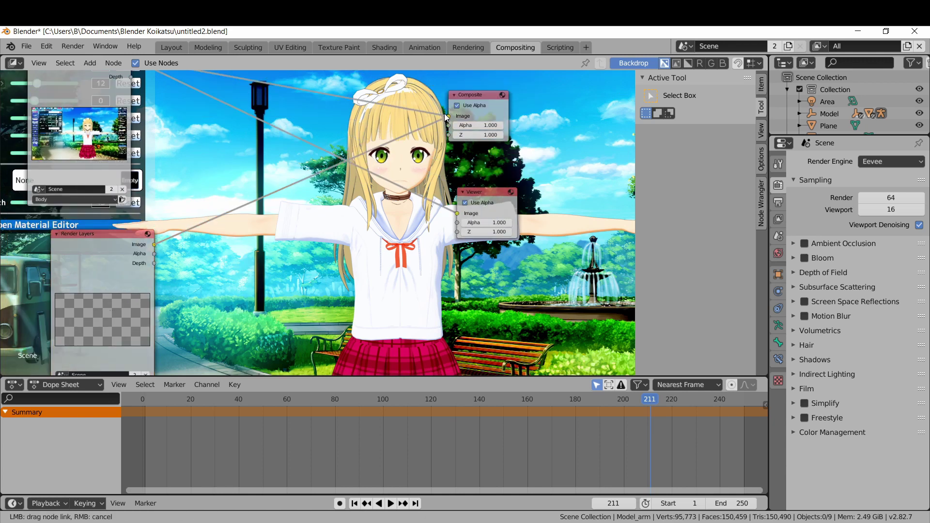
{"action": "left_click_drag", "start_coordinate": [483, 192], "coordinate": [524, 198]}
{"action": "left_click_drag", "start_coordinate": [154, 245], "coordinate": [497, 219]}
- Move the duplicated Render Layers node away from the output nodes and add another compositor node
{"action": "middle_click_drag", "start_coordinate": [207, 228], "coordinate": [318, 220]}
{"action": "left_click_drag", "start_coordinate": [171, 257], "coordinate": [105, 253]}
{"action": "scroll", "coordinate": [104, 255], "scroll_direction": "down", "scroll_amount": 3}
{"action": "key", "text": "shift+a"}
{"action": "left_click", "coordinate": [376, 218]}
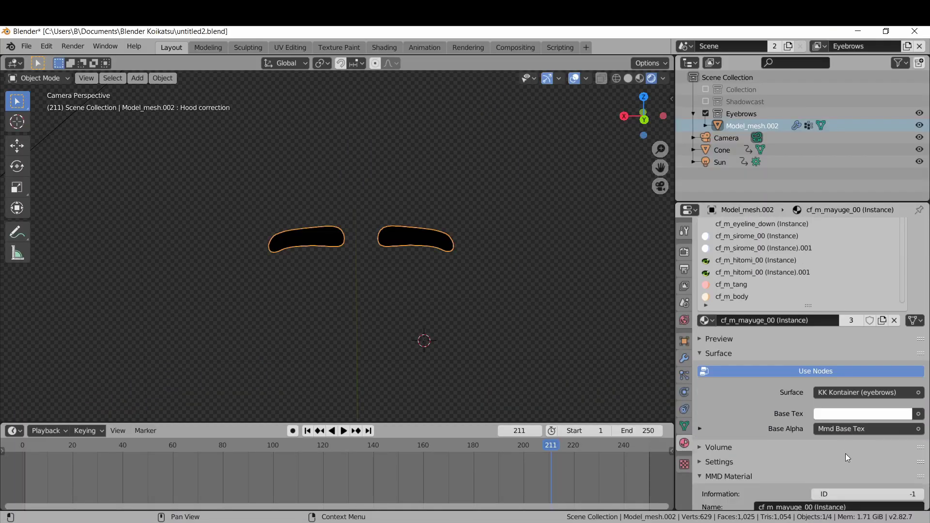
- Remove the mmd_edge_preview modifier from the eyebrow mesh and render the image
{"action": "scroll", "coordinate": [845, 454], "scroll_direction": "down", "scroll_amount": 6}
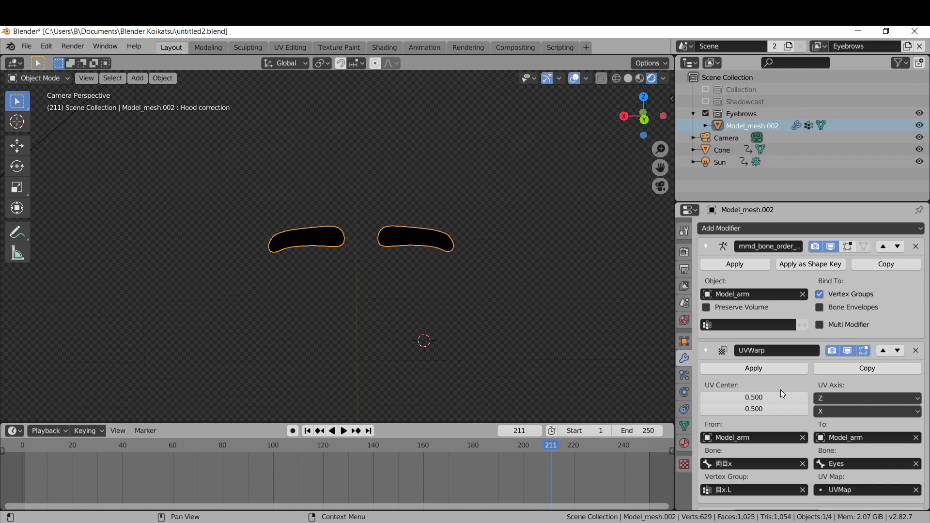
{"action": "scroll", "coordinate": [785, 378], "scroll_direction": "down", "scroll_amount": 10}
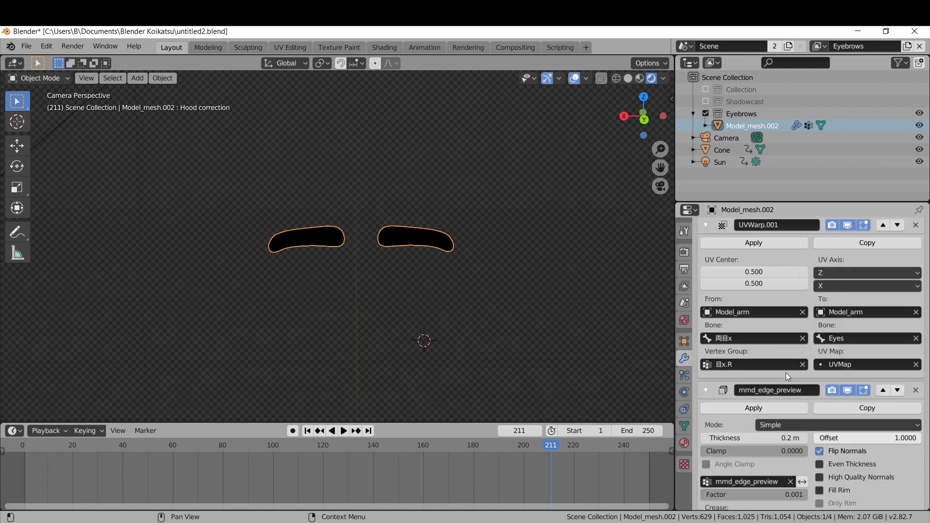
{"action": "left_click", "coordinate": [914, 336]}
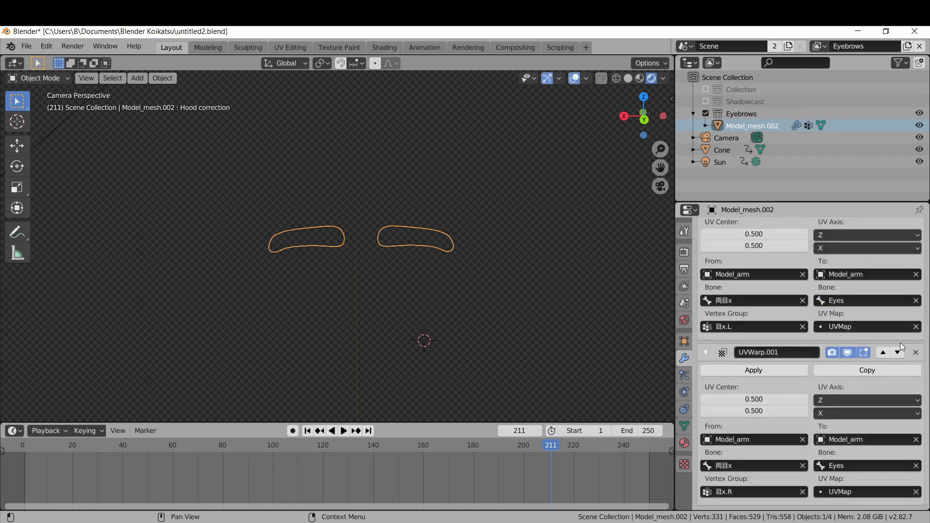
{"action": "key", "text": "F12"}
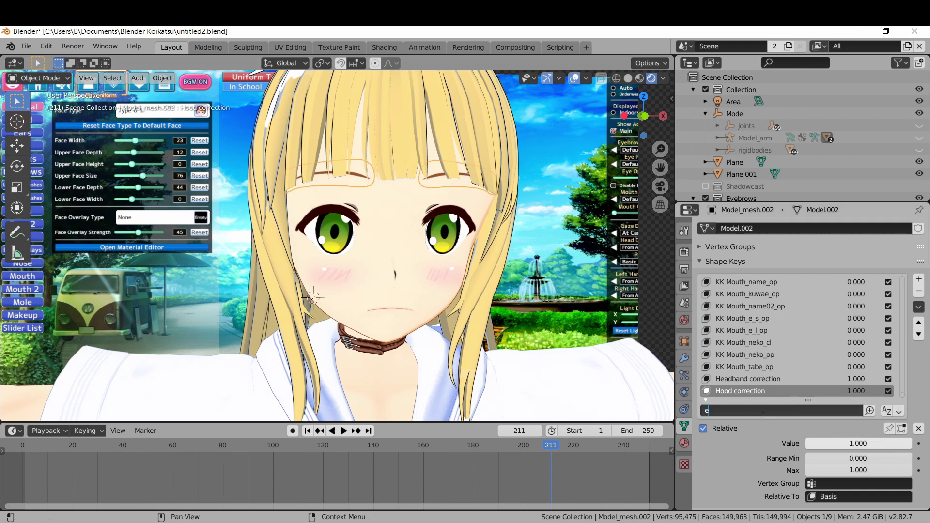
- Filter the eyebrow mesh's shape keys by "eyebro" and test Eyebrows_koma_cl by raising its value
{"action": "type", "text": "ybr"}
{"action": "left_click", "coordinate": [747, 330]}
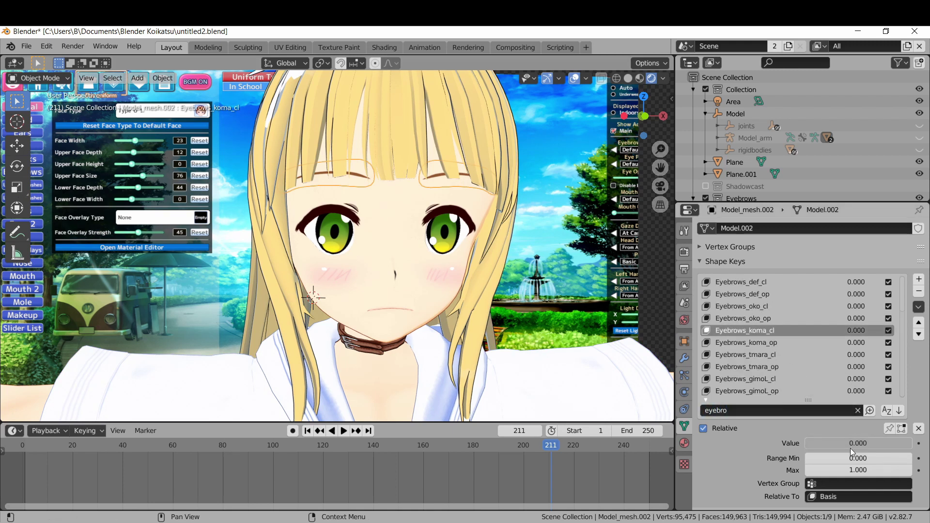
{"action": "left_click_drag", "start_coordinate": [849, 447], "coordinate": [913, 443]}
{"action": "left_click", "coordinate": [466, 184]}
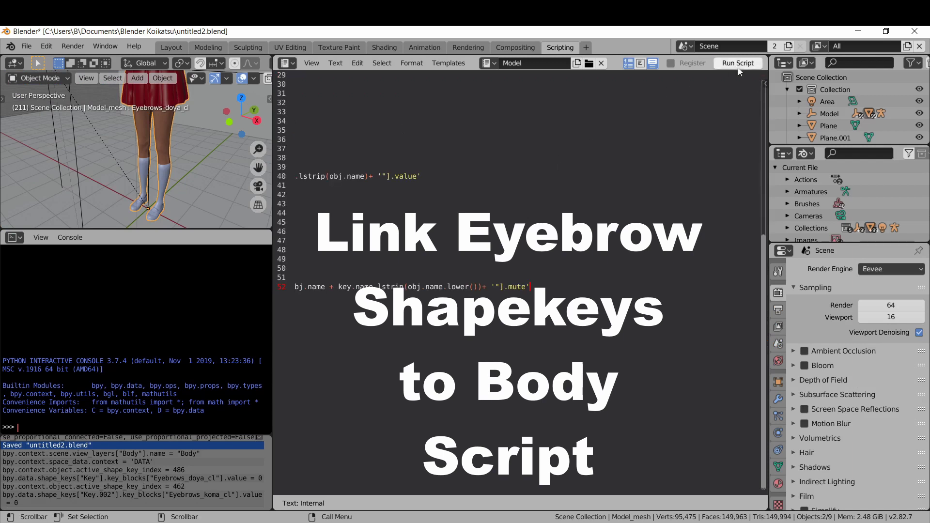
- Run the Model script to link the eyebrow shape keys to the body, and test it by raising Eyebrows_sianR_op on the body mesh
{"action": "left_click", "coordinate": [738, 63]}
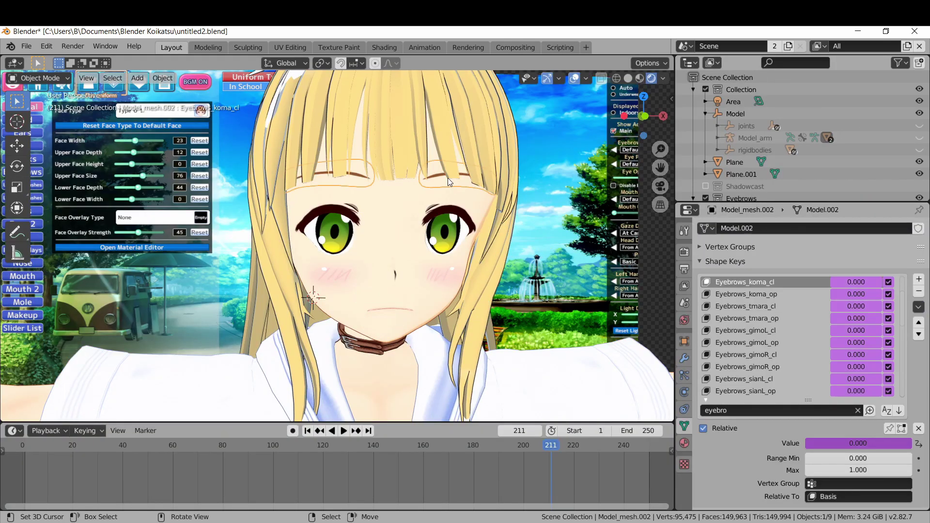
{"action": "scroll", "coordinate": [792, 331], "scroll_direction": "down", "scroll_amount": 3}
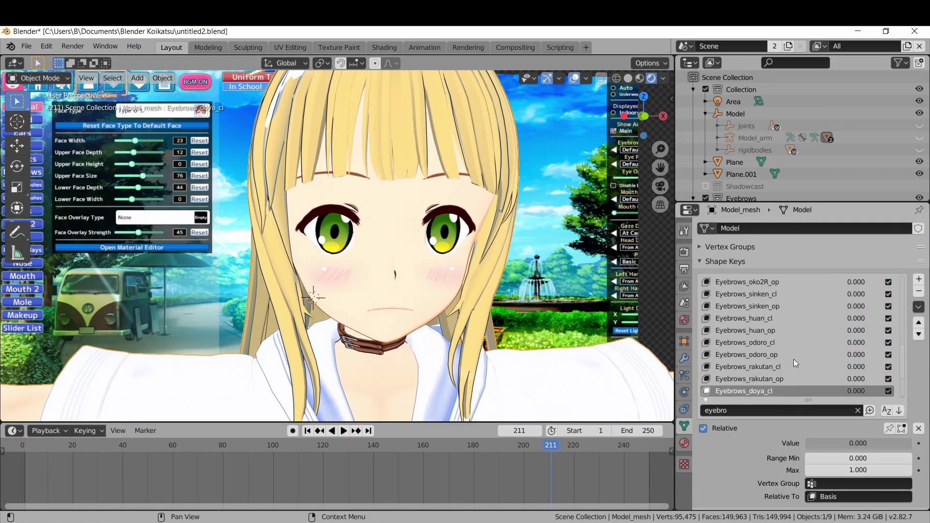
{"action": "left_click", "coordinate": [763, 307]}
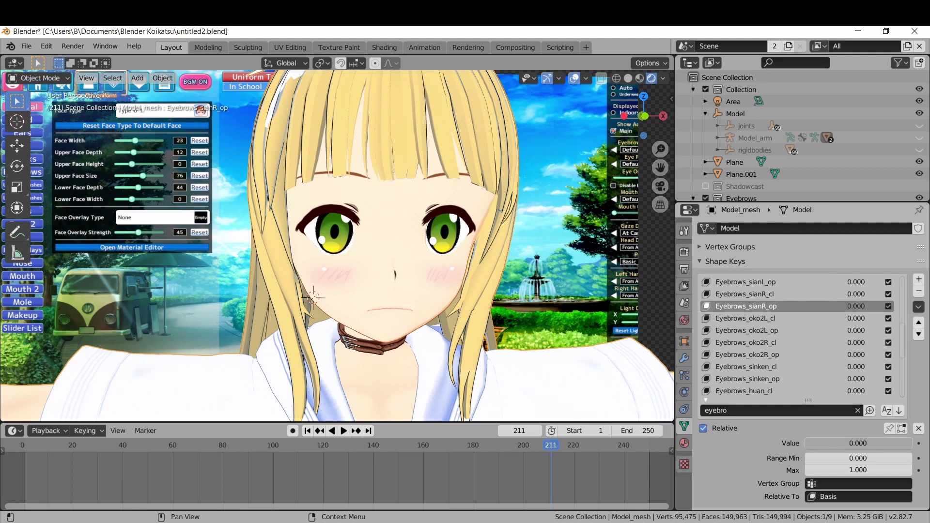
{"action": "left_click_drag", "start_coordinate": [808, 443], "coordinate": [911, 443]}
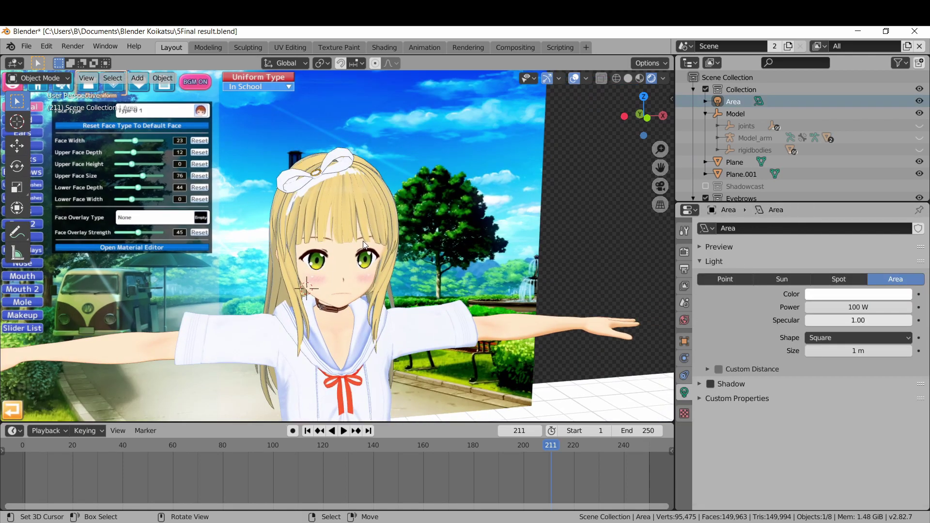
- Enable Shadow on the Area light
{"action": "scroll", "coordinate": [334, 266], "scroll_direction": "up", "scroll_amount": 5}
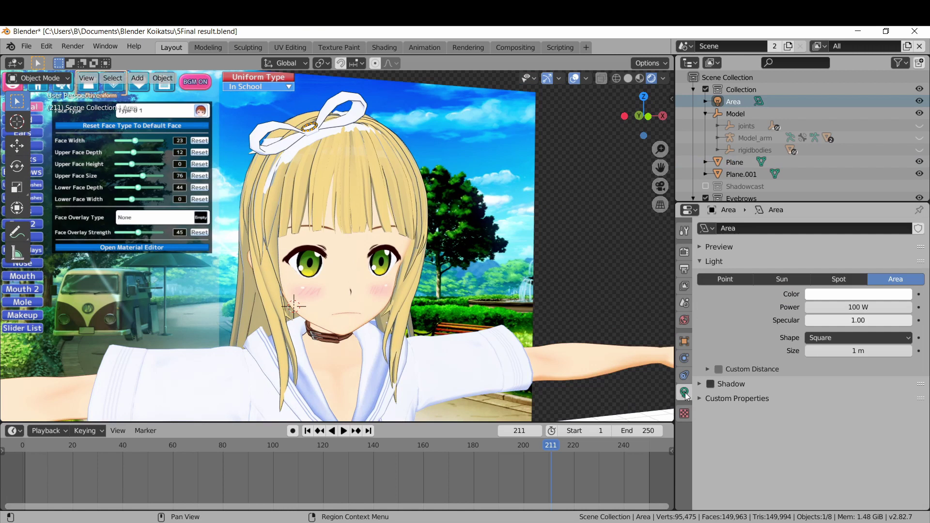
{"action": "left_click", "coordinate": [702, 384]}
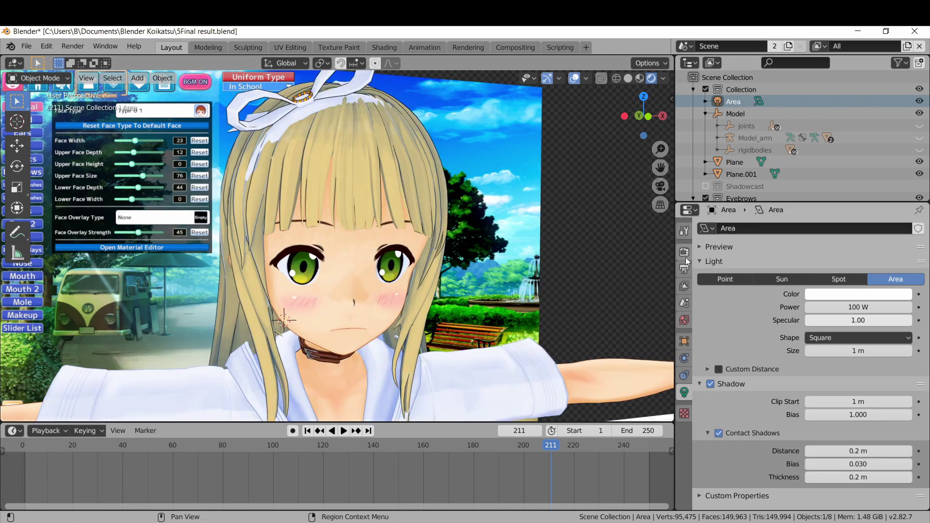
- Set the render Shadows Cube Size and Cascade Size to 4096px, with High Bitdepth on and Soft Shadows off
{"action": "left_click", "coordinate": [684, 252]}
{"action": "left_click", "coordinate": [729, 428]}
{"action": "scroll", "coordinate": [729, 429], "scroll_direction": "down", "scroll_amount": 2}
{"action": "left_click", "coordinate": [858, 406]}
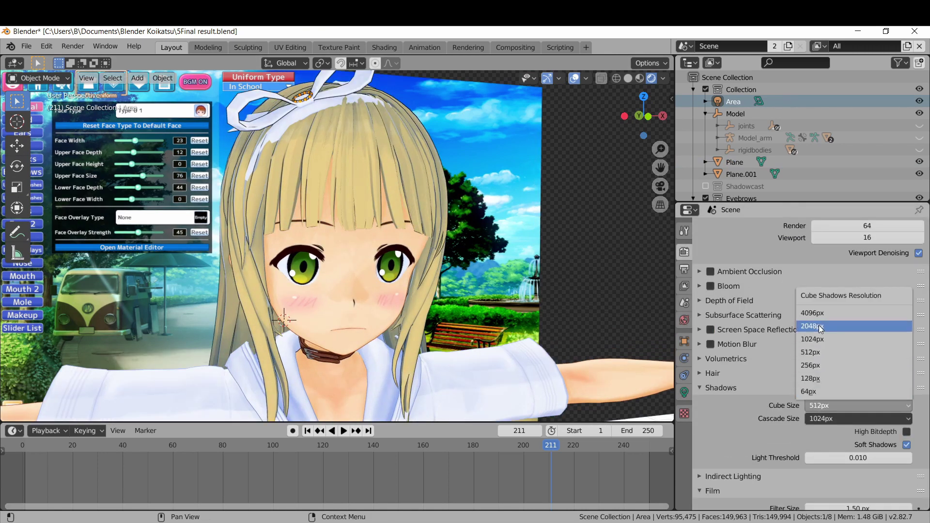
{"action": "left_click", "coordinate": [756, 313]}
{"action": "left_click", "coordinate": [907, 432]}
{"action": "left_click", "coordinate": [907, 445]}
{"action": "left_click", "coordinate": [858, 419]}
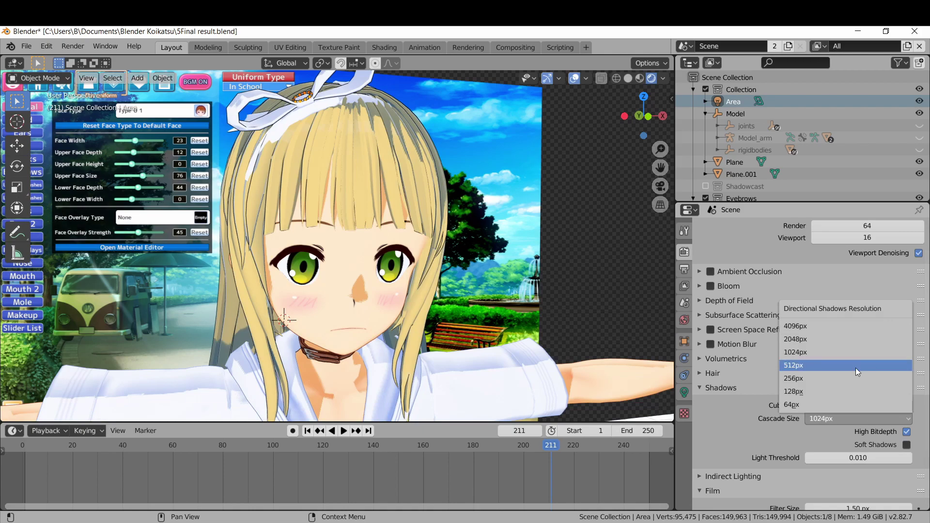
{"action": "left_click", "coordinate": [851, 331]}
- Render the scene and switch to the Koikatsu game window to compare the character with the render
{"action": "key", "text": "F12"}
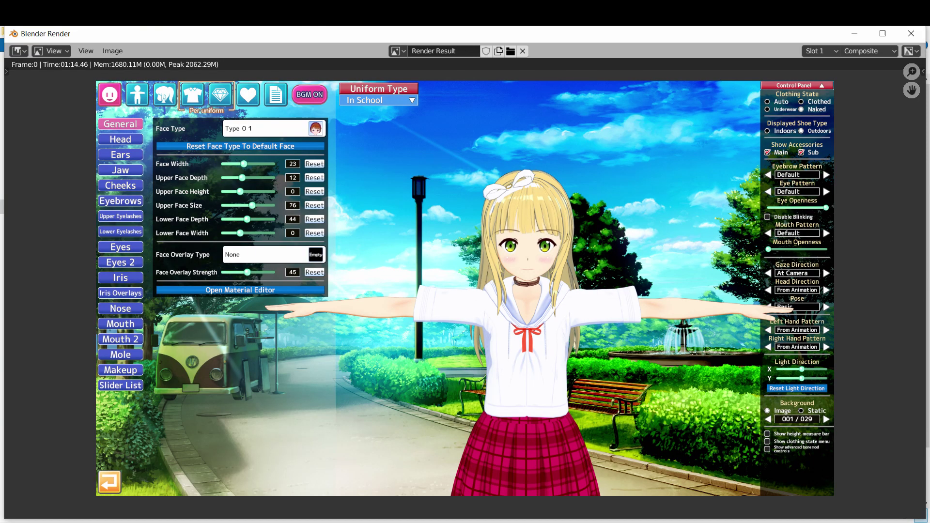
{"action": "key", "text": "alt+Tab"}
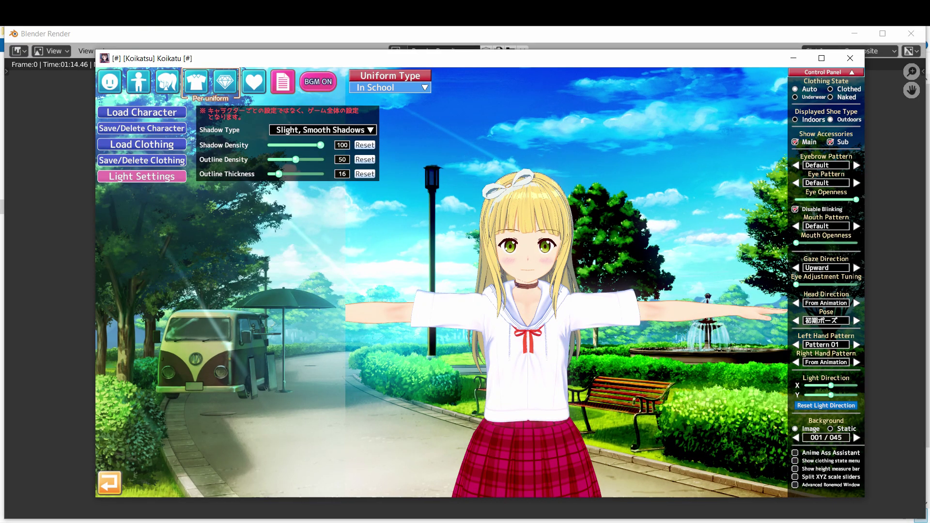